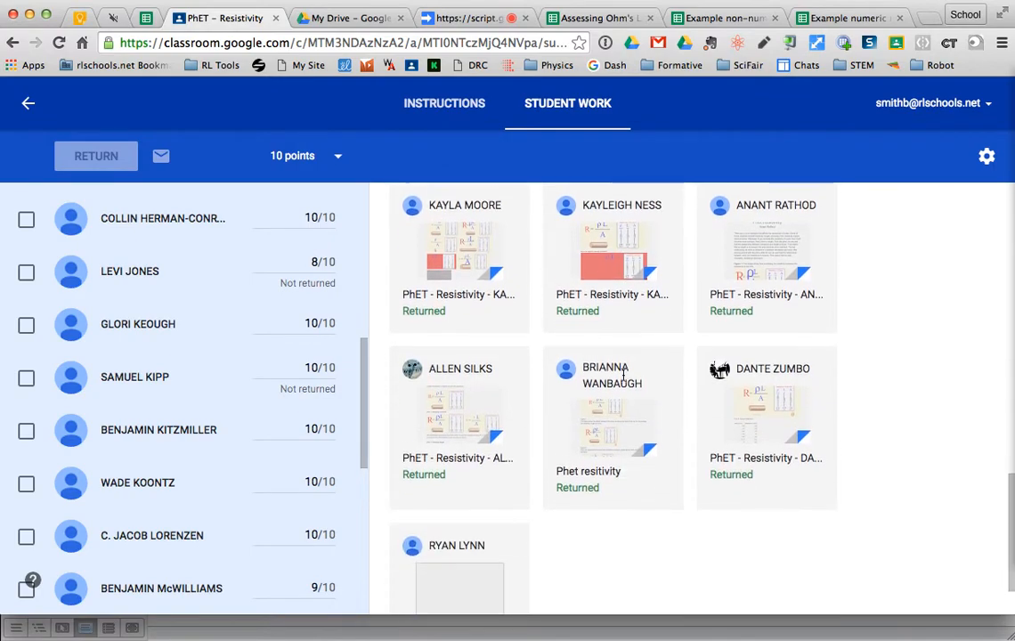
- Review the PhET - Resistivity submissions, and examine the three rubric criteria in the grading page alongside the student's Ohm's Law Research document
{"action": "scroll", "coordinate": [625, 381], "scroll_direction": "up", "scroll_amount": 10}
{"action": "scroll", "coordinate": [625, 380], "scroll_direction": "up", "scroll_amount": 5}
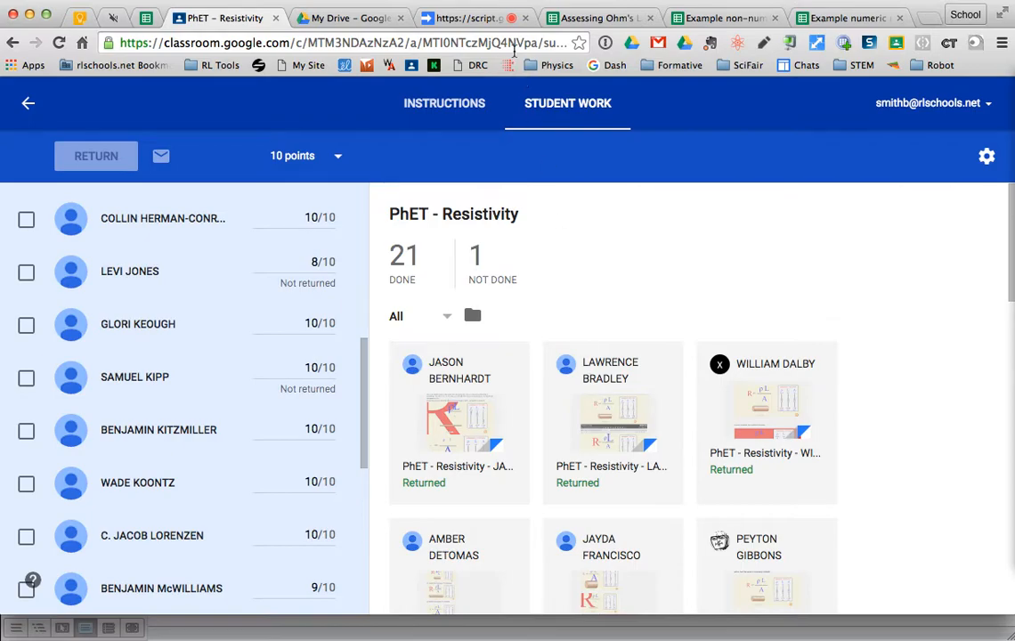
{"action": "left_click", "coordinate": [469, 18]}
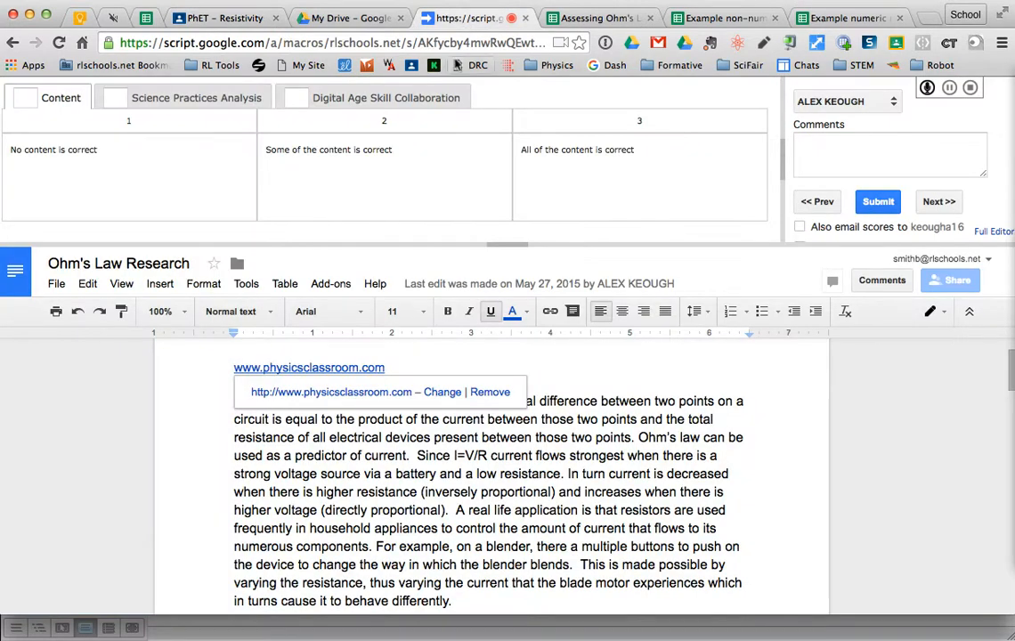
{"action": "left_click", "coordinate": [539, 491]}
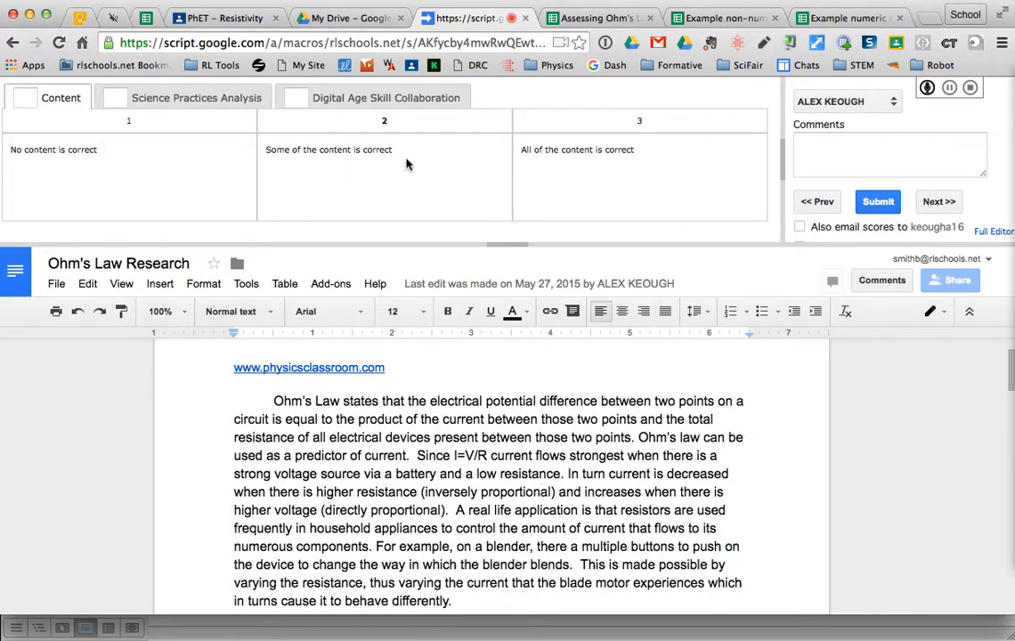
{"action": "left_click", "coordinate": [167, 102]}
{"action": "left_click", "coordinate": [374, 99]}
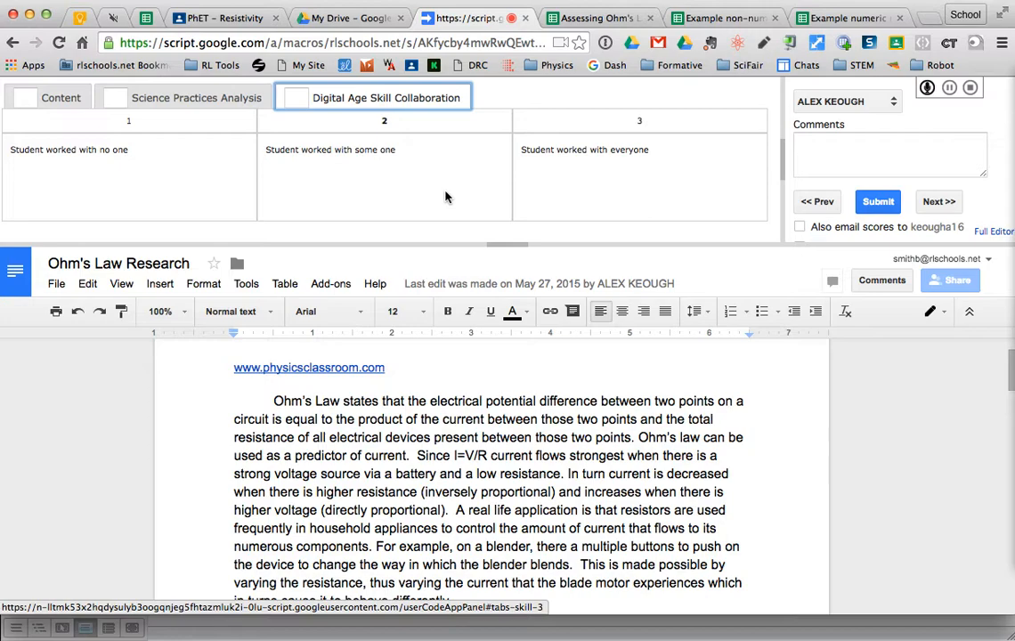
{"action": "scroll", "coordinate": [448, 427], "scroll_direction": "down", "scroll_amount": 5}
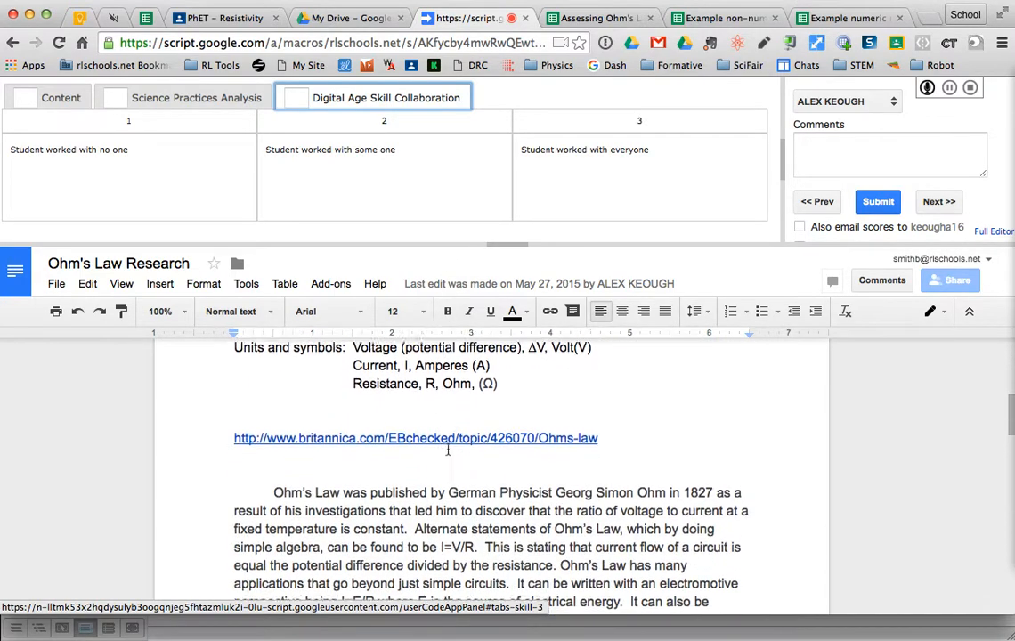
{"action": "scroll", "coordinate": [448, 449], "scroll_direction": "up", "scroll_amount": 5}
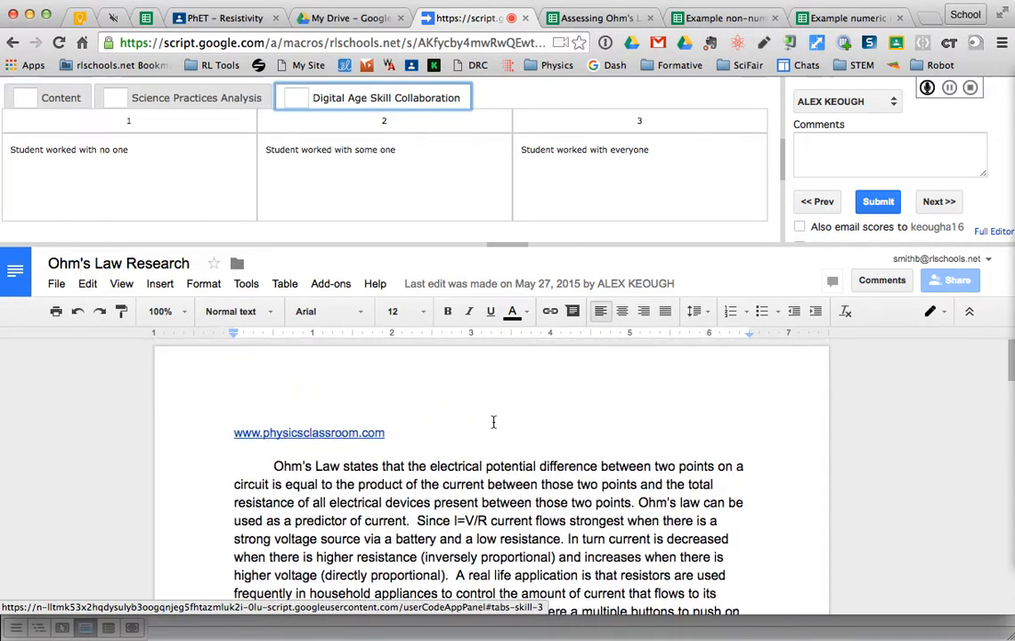
- Go to the previous student's Ohm's Law Research document and review the submitted rubric rating table at its end
{"action": "left_click", "coordinate": [815, 202]}
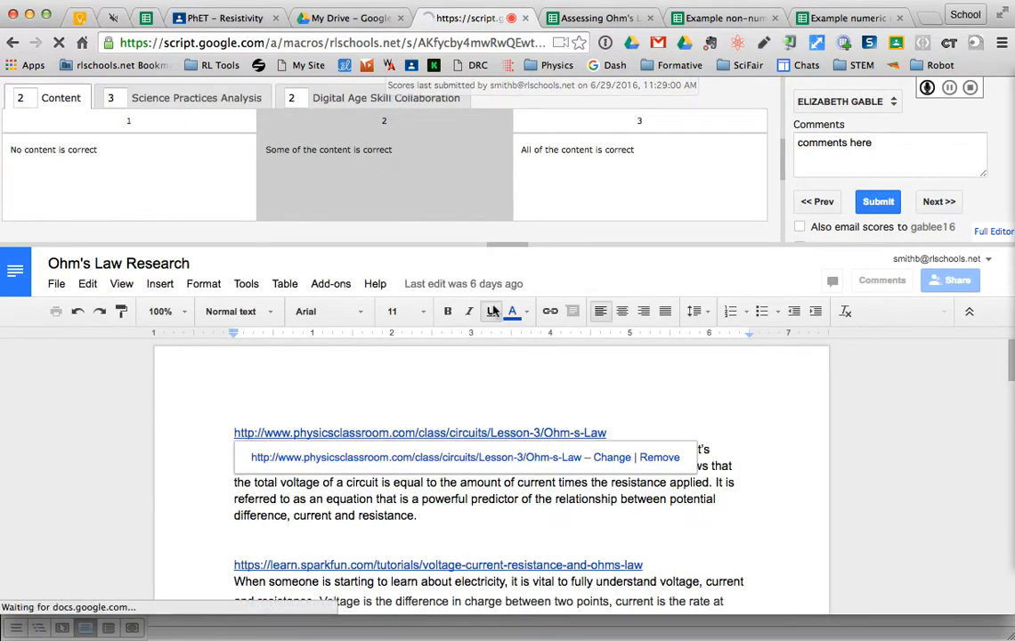
{"action": "scroll", "coordinate": [573, 477], "scroll_direction": "down", "scroll_amount": 10}
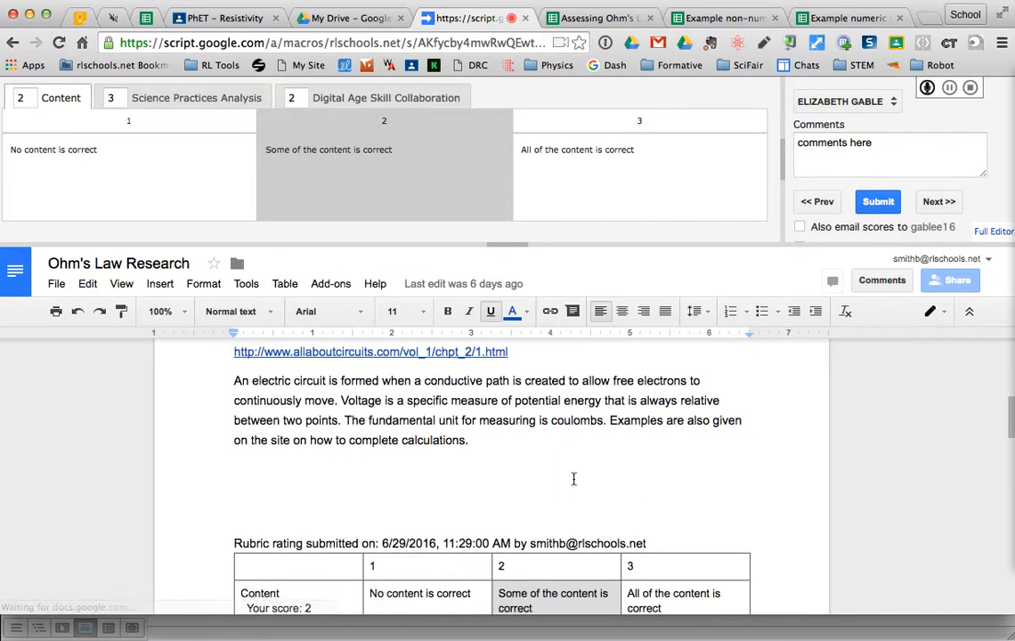
{"action": "scroll", "coordinate": [573, 480], "scroll_direction": "down", "scroll_amount": 1}
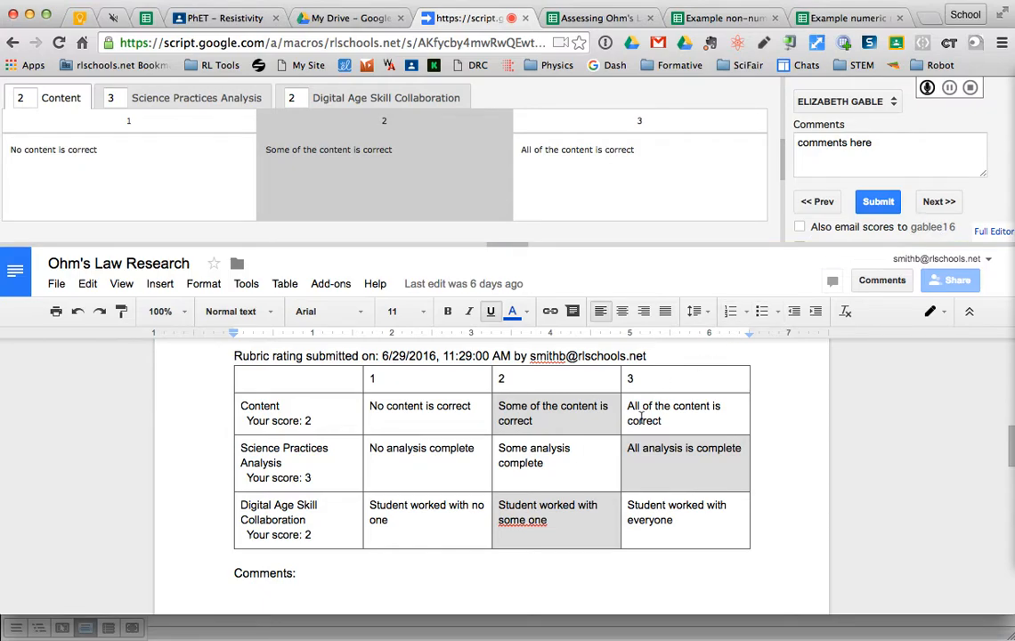
- Review the rubric scores and ingested assignment sheets in Assessing Ohm's Law, and the example non-numeric and numeric rubrics
{"action": "left_click", "coordinate": [586, 18]}
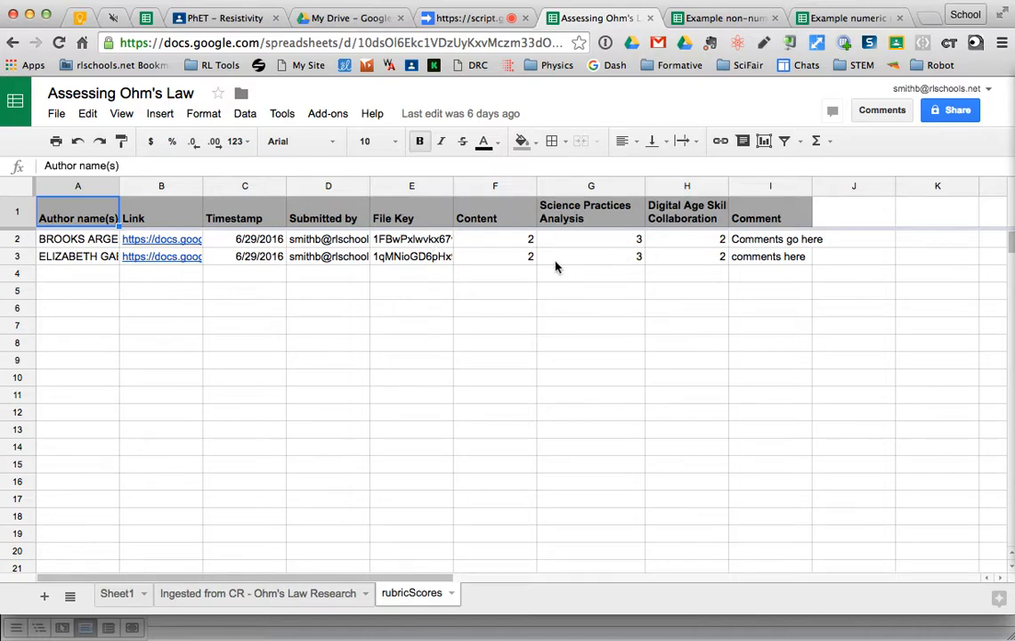
{"action": "left_click", "coordinate": [331, 593]}
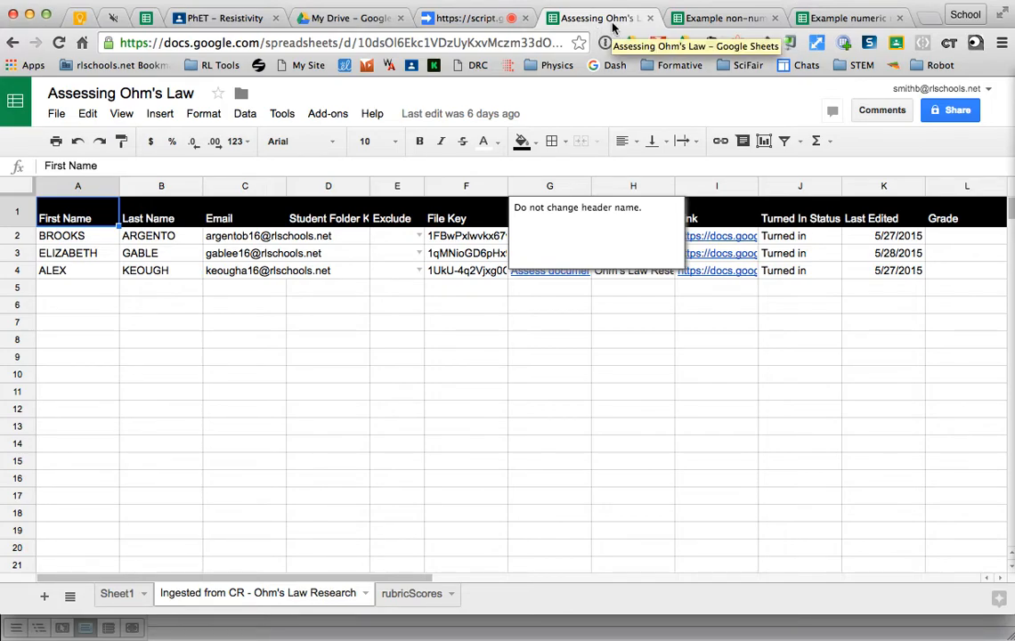
{"action": "left_click", "coordinate": [724, 18]}
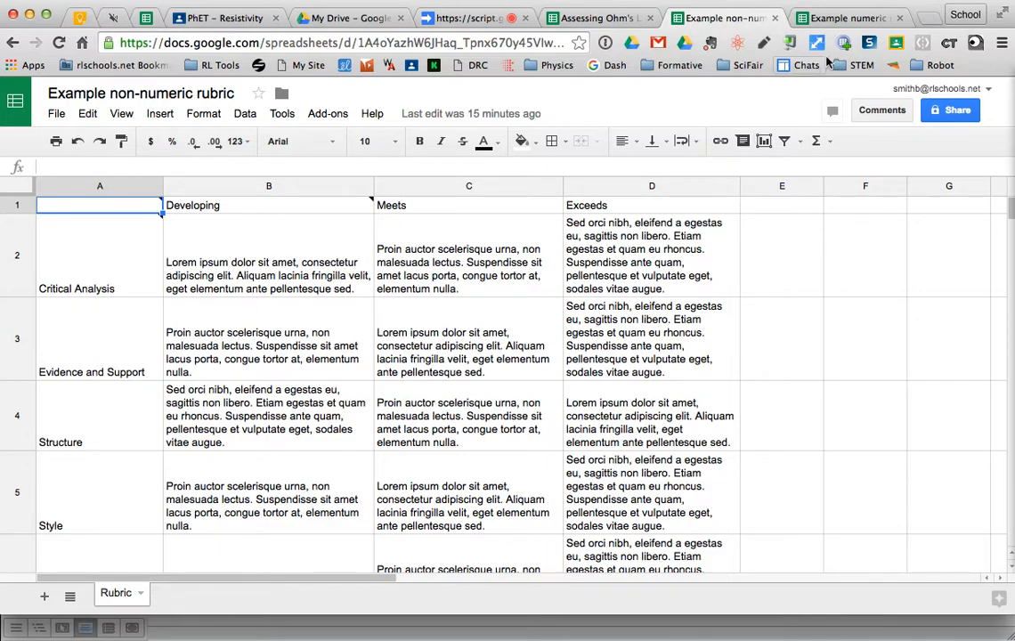
{"action": "left_click", "coordinate": [855, 19]}
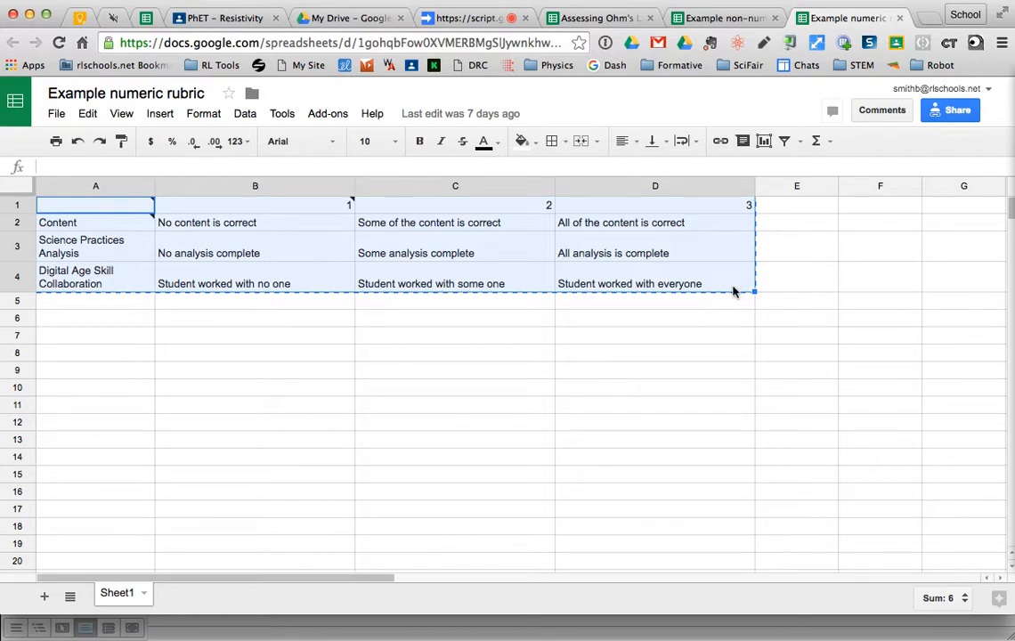
{"action": "mouse_move", "coordinate": [352, 205]}
- Create a new Google Sheets spreadsheet in My Drive and name it "Assessment of Ohm's Law"
{"action": "left_click", "coordinate": [354, 19]}
{"action": "left_click", "coordinate": [95, 204]}
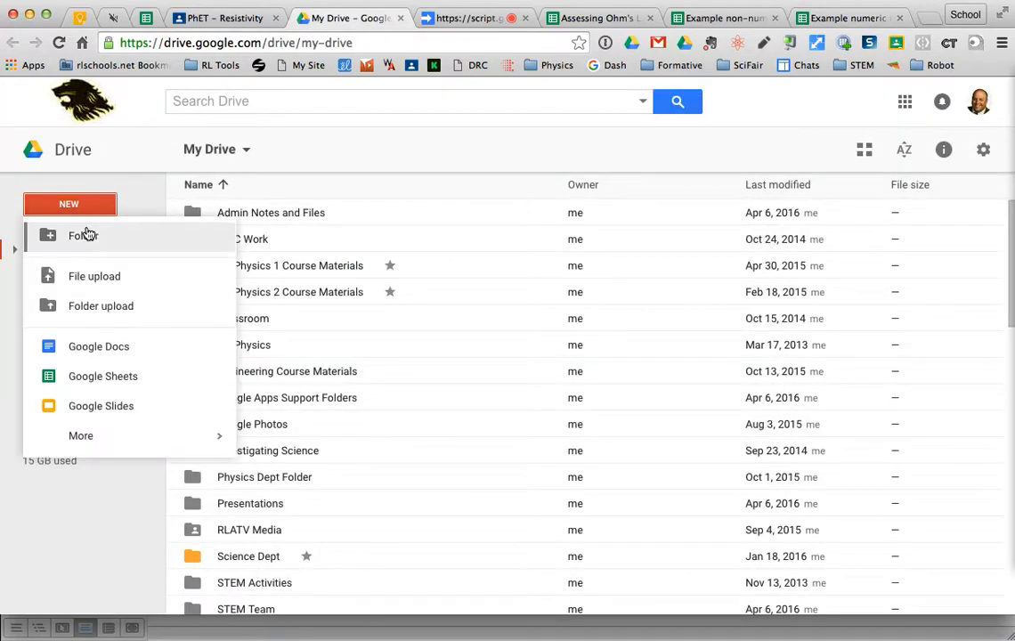
{"action": "left_click", "coordinate": [85, 377]}
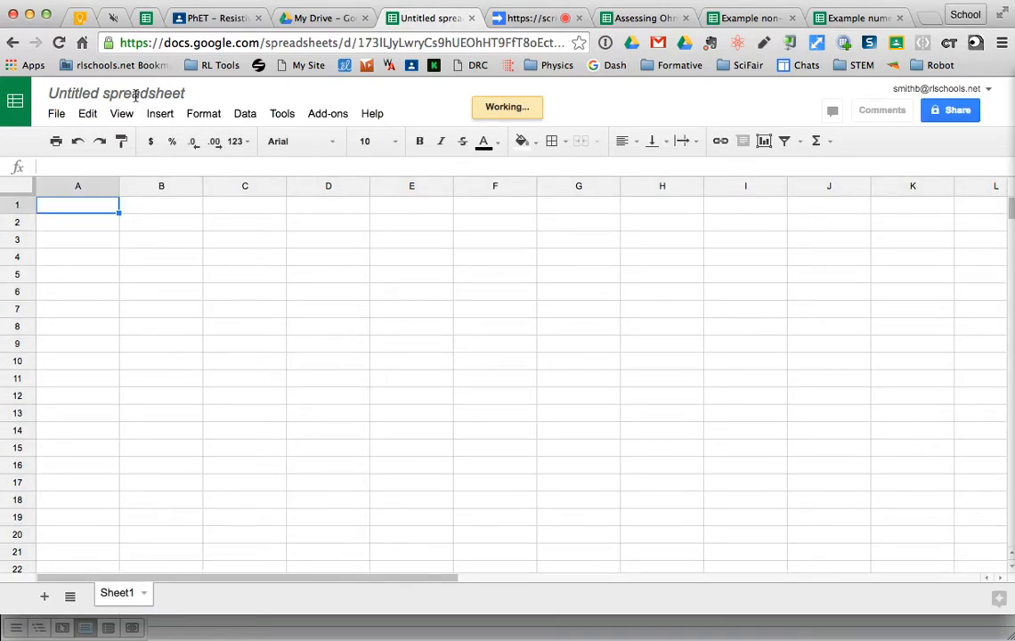
{"action": "left_click", "coordinate": [133, 94]}
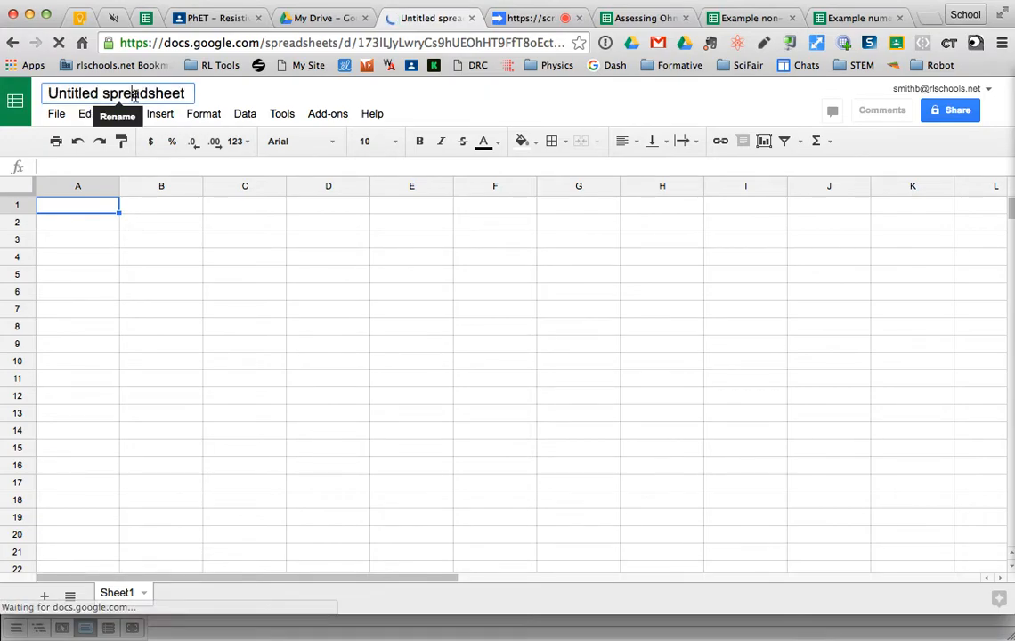
{"action": "type", "text": "A"}
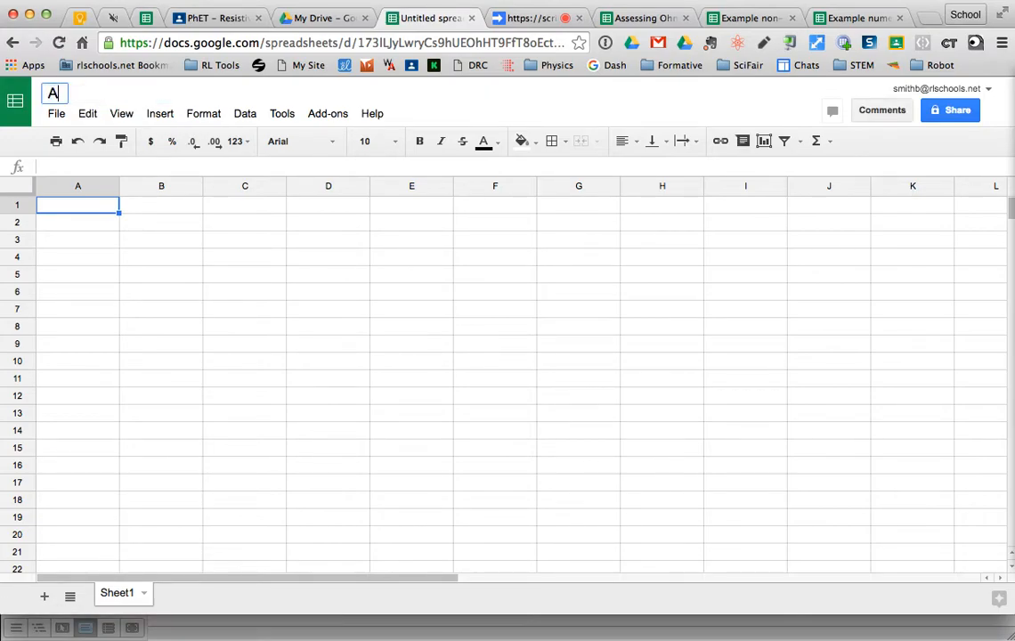
{"action": "type", "text": "ssessment o"}
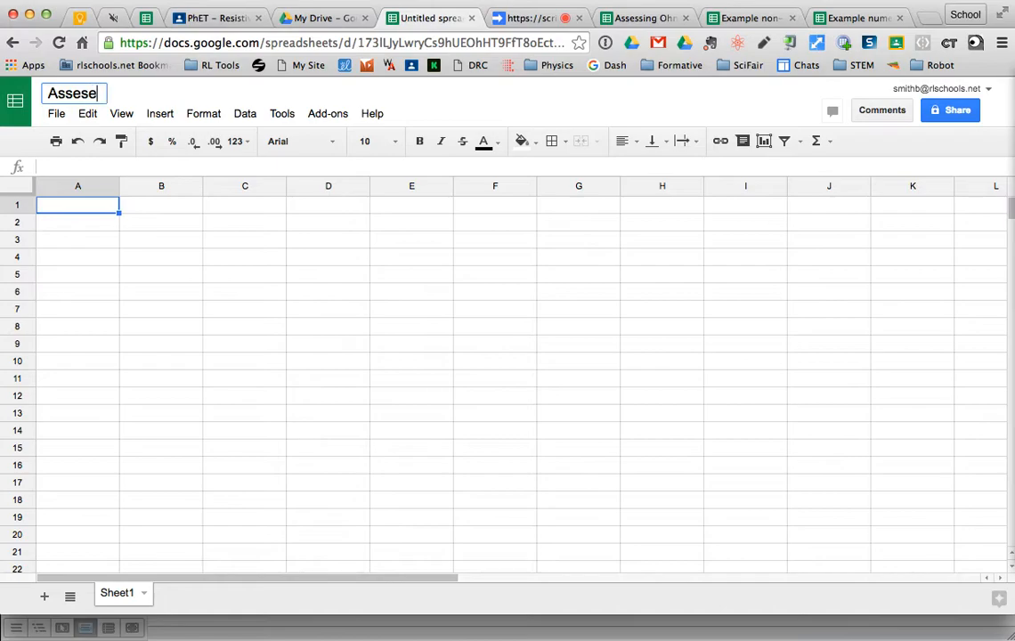
{"action": "type", "text": "f Ohm's Law"}
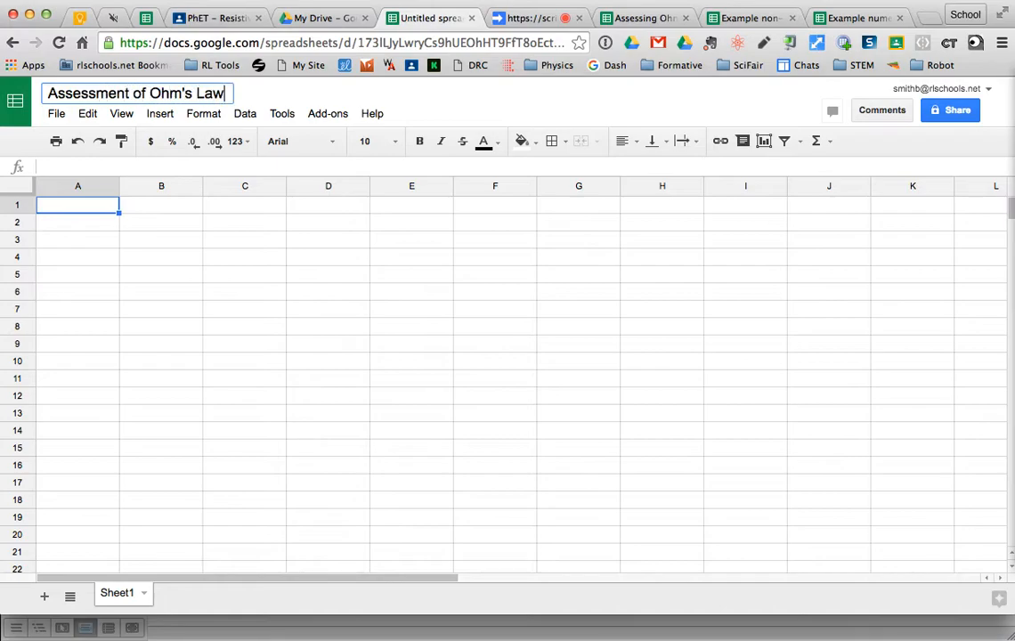
{"action": "key", "text": "Return"}
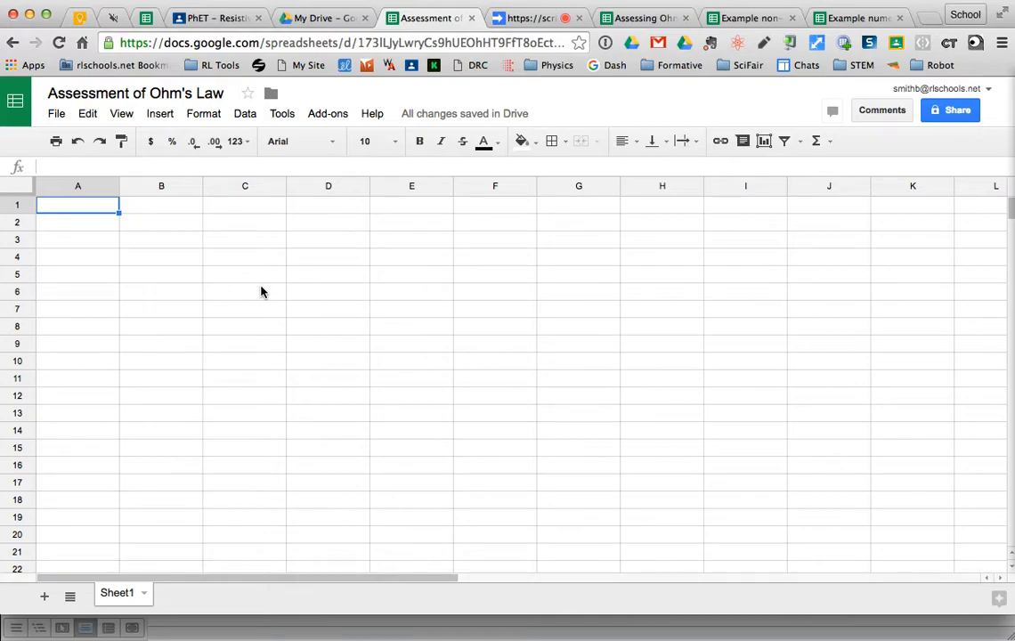
- Search the add-on store for "doctopus" to check the add-on's availability, and close the store
{"action": "left_click", "coordinate": [328, 113]}
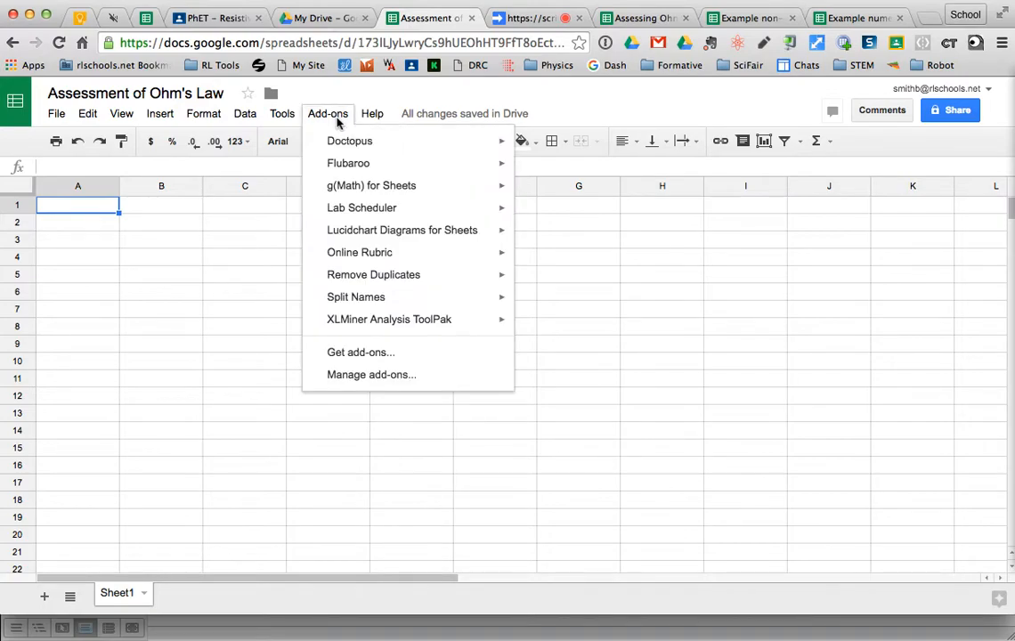
{"action": "mouse_move", "coordinate": [341, 151]}
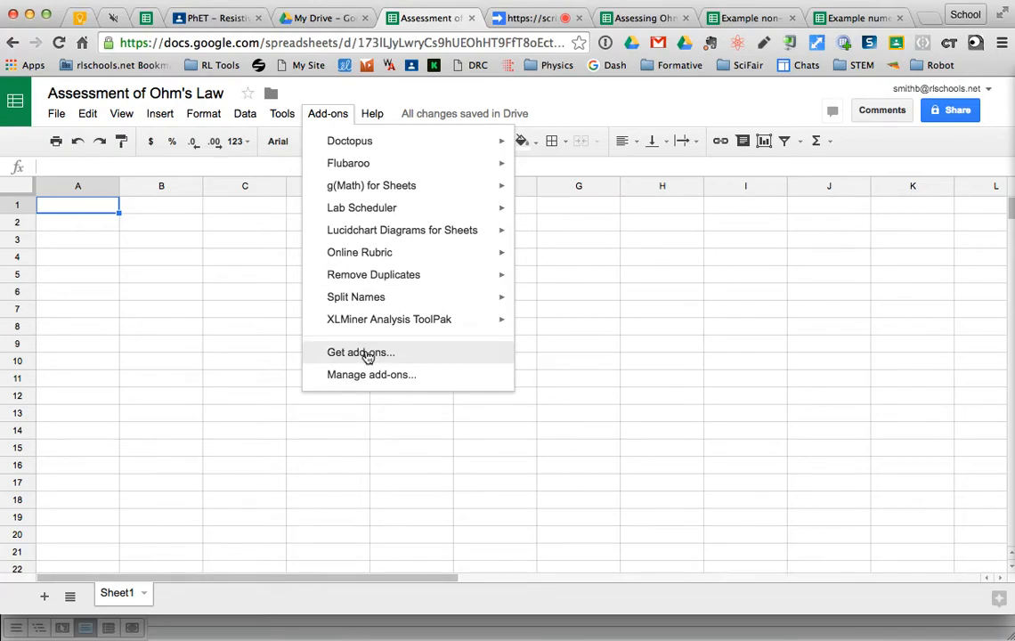
{"action": "left_click", "coordinate": [367, 355]}
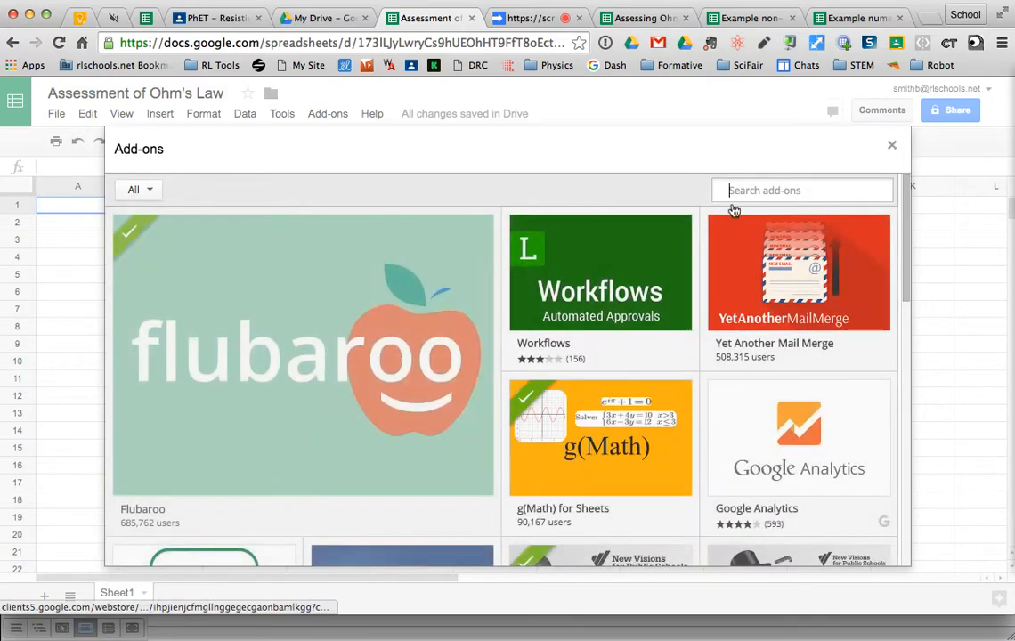
{"action": "type", "text": "doctopus"}
{"action": "key", "text": "Return"}
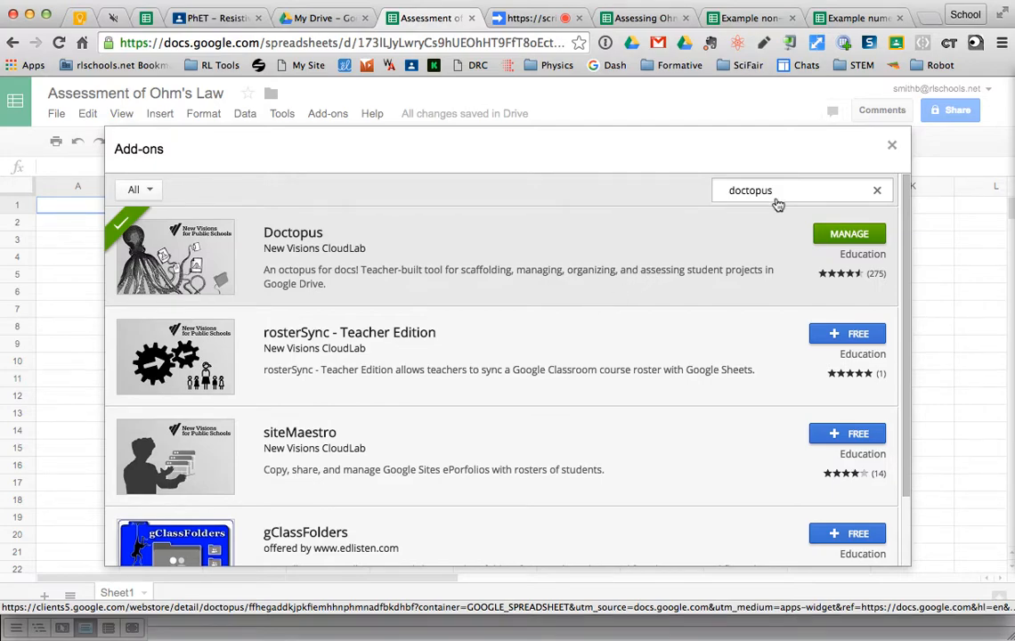
{"action": "left_click", "coordinate": [892, 146]}
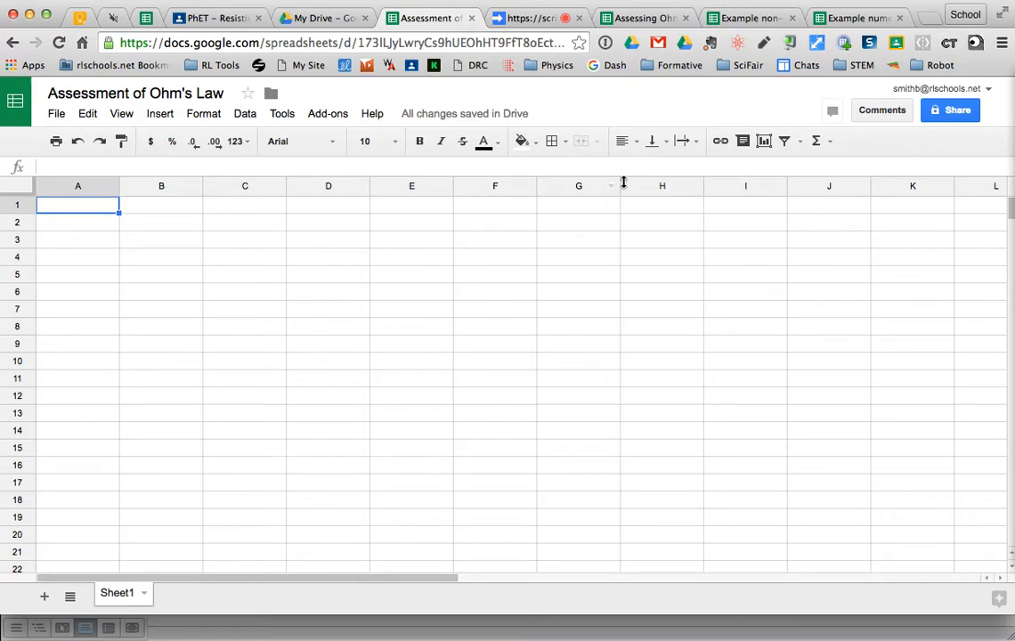
- Launch the Doctopus add-on and set its mode to ingest a Google Classroom Assignment
{"action": "left_click", "coordinate": [325, 114]}
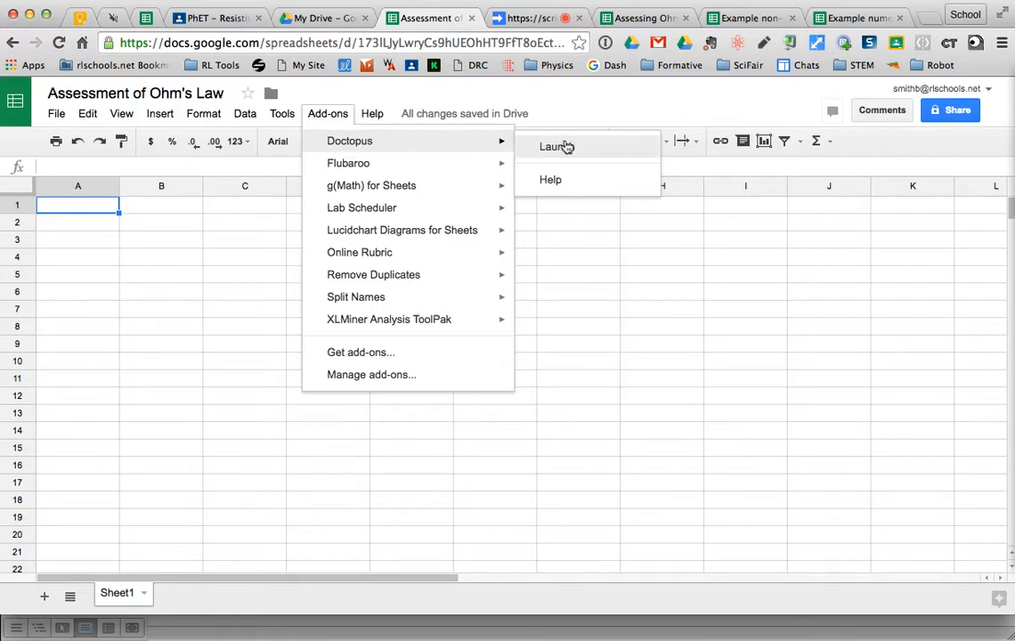
{"action": "left_click", "coordinate": [566, 145]}
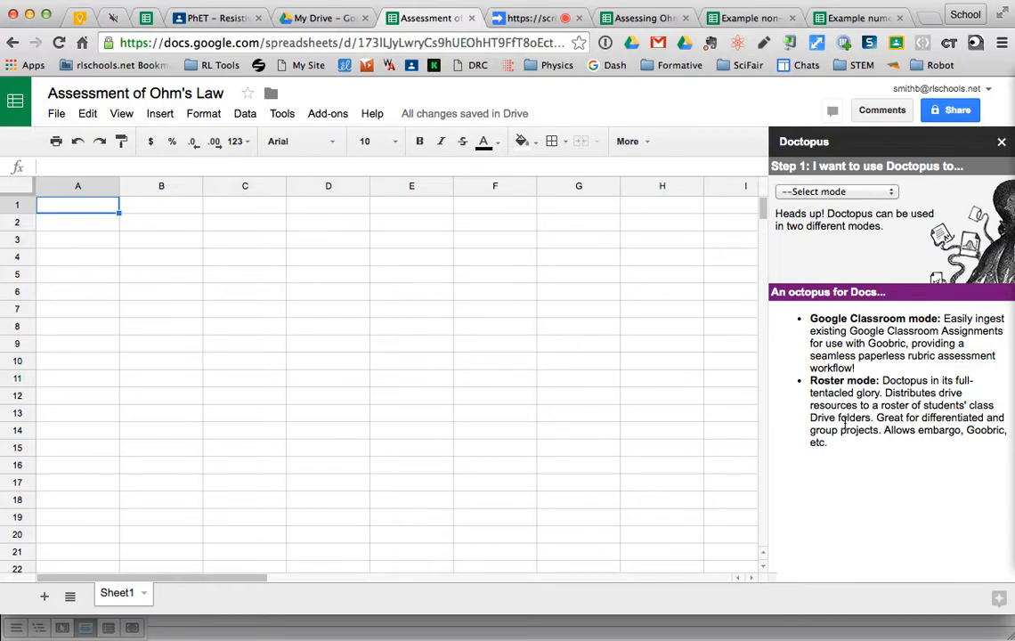
{"action": "left_click", "coordinate": [833, 192]}
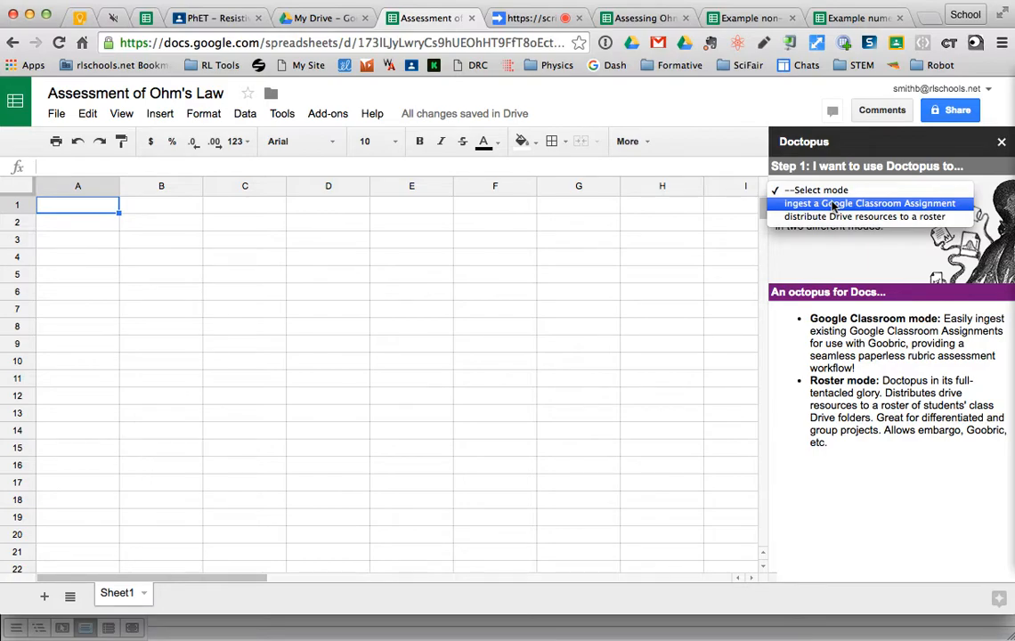
{"action": "left_click", "coordinate": [834, 204]}
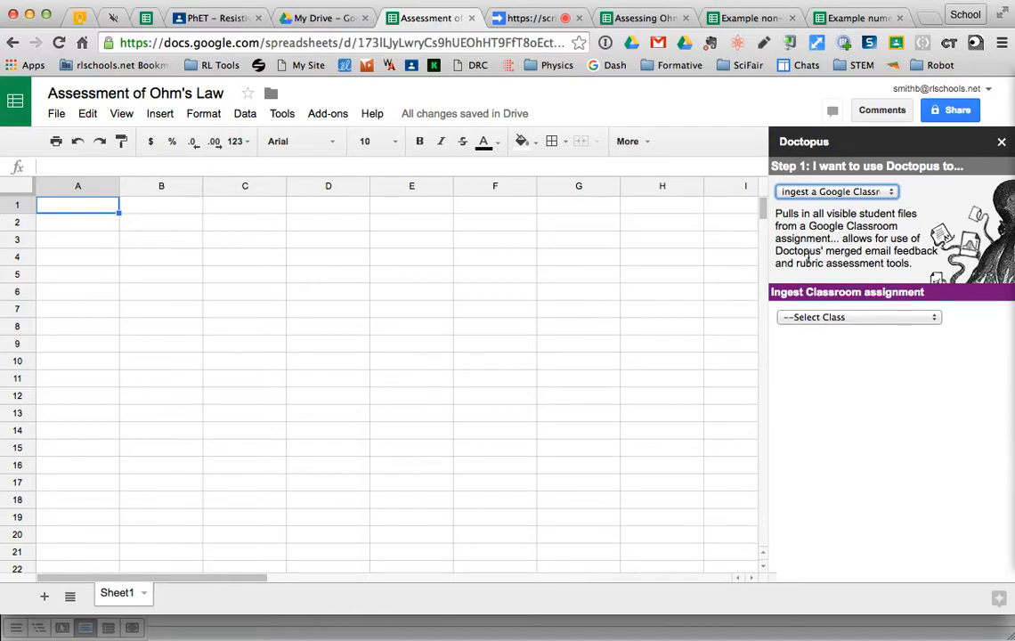
- Ingest the Ohm's Law Research assignment from the second listed AP Physics 1 Period 5 class, limited to files that are turned in
{"action": "left_click", "coordinate": [829, 319]}
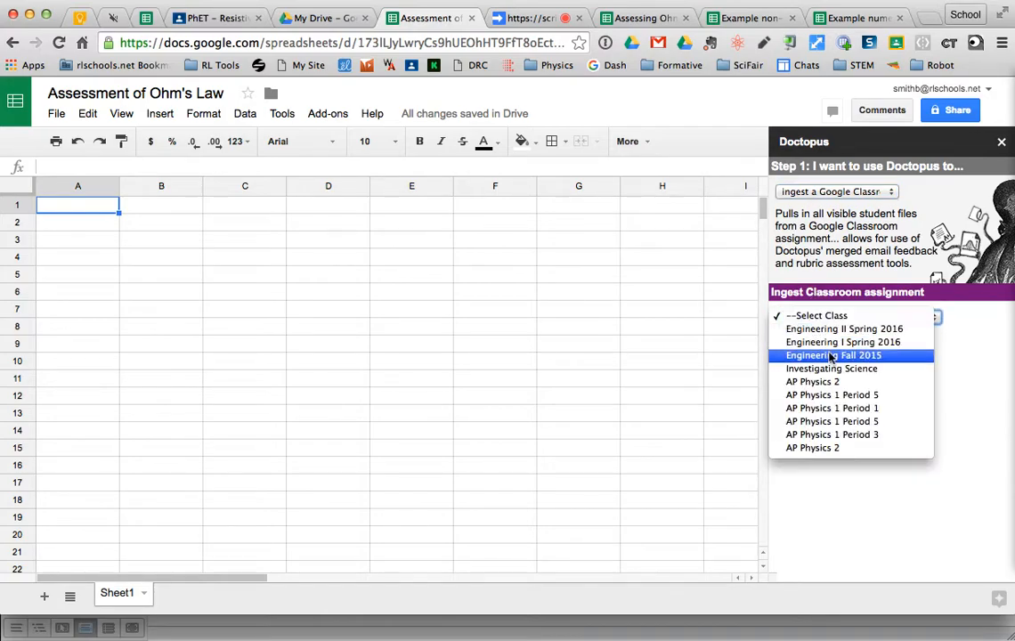
{"action": "left_click", "coordinate": [820, 422]}
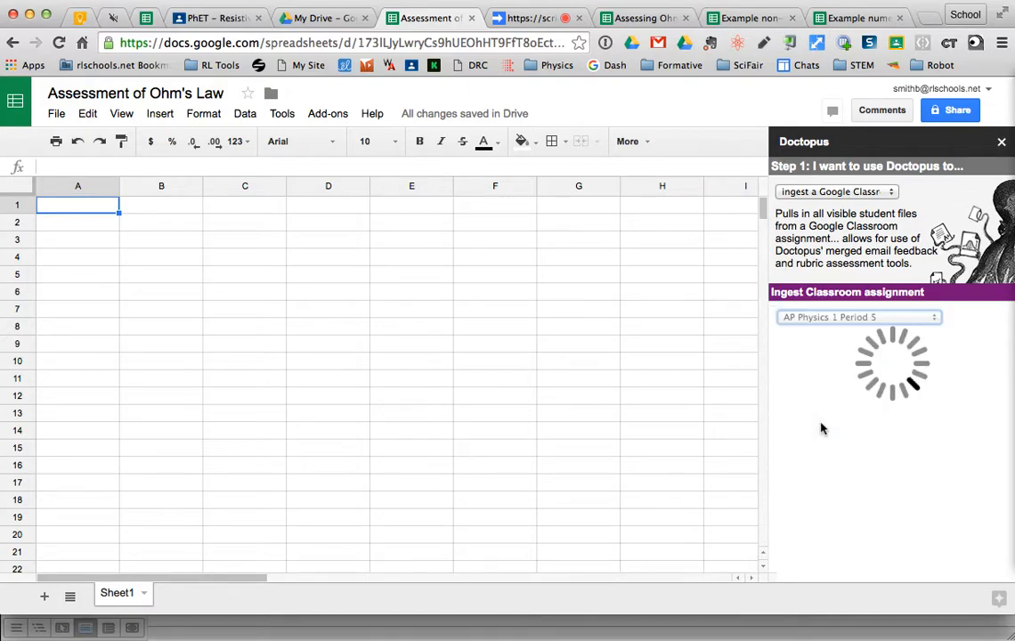
{"action": "left_click", "coordinate": [868, 341]}
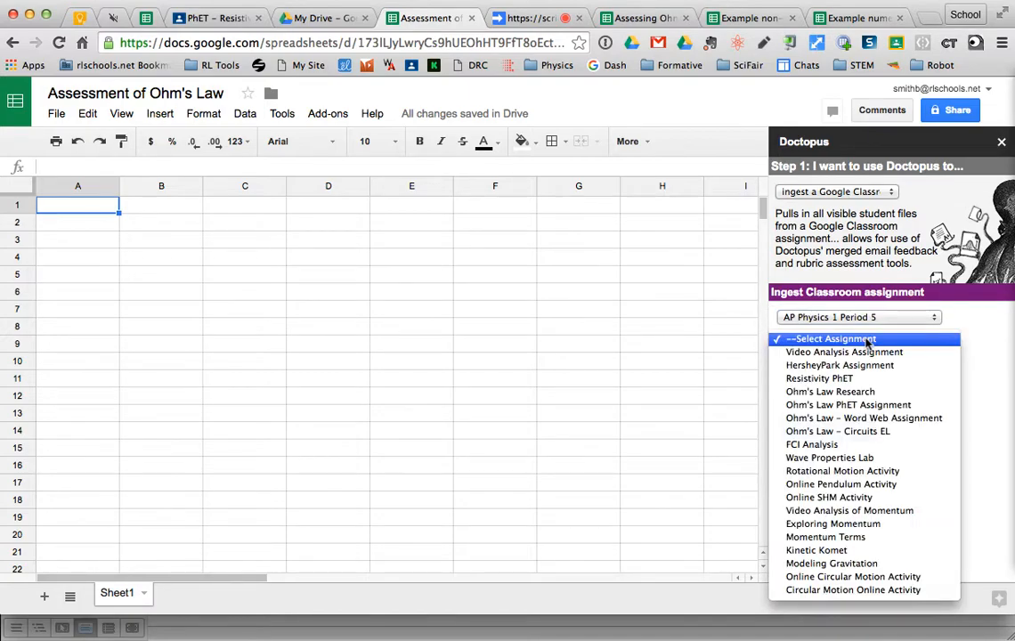
{"action": "left_click", "coordinate": [866, 392]}
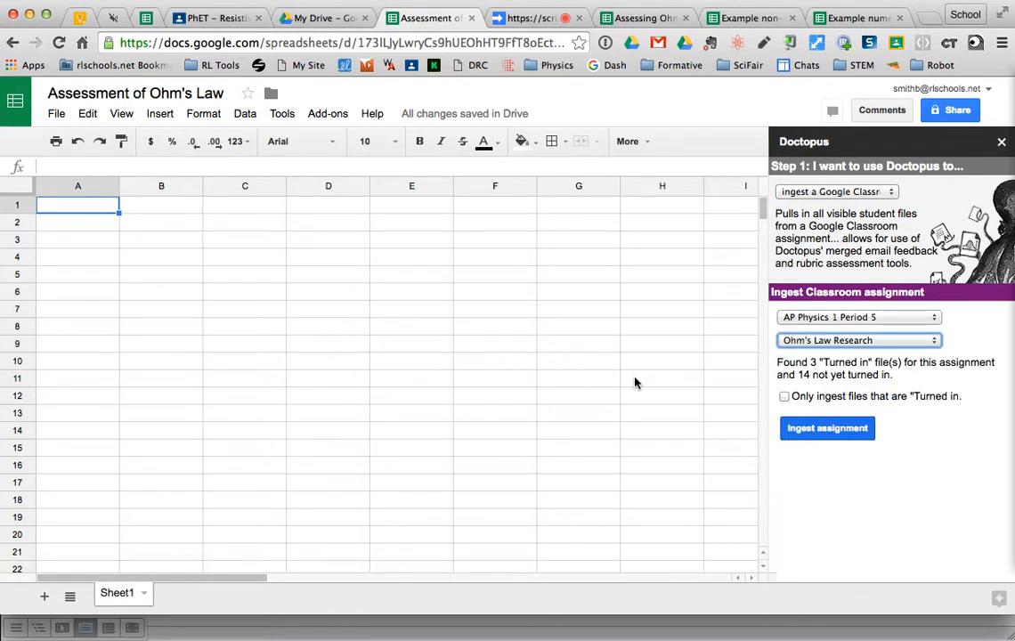
{"action": "left_click", "coordinate": [784, 397]}
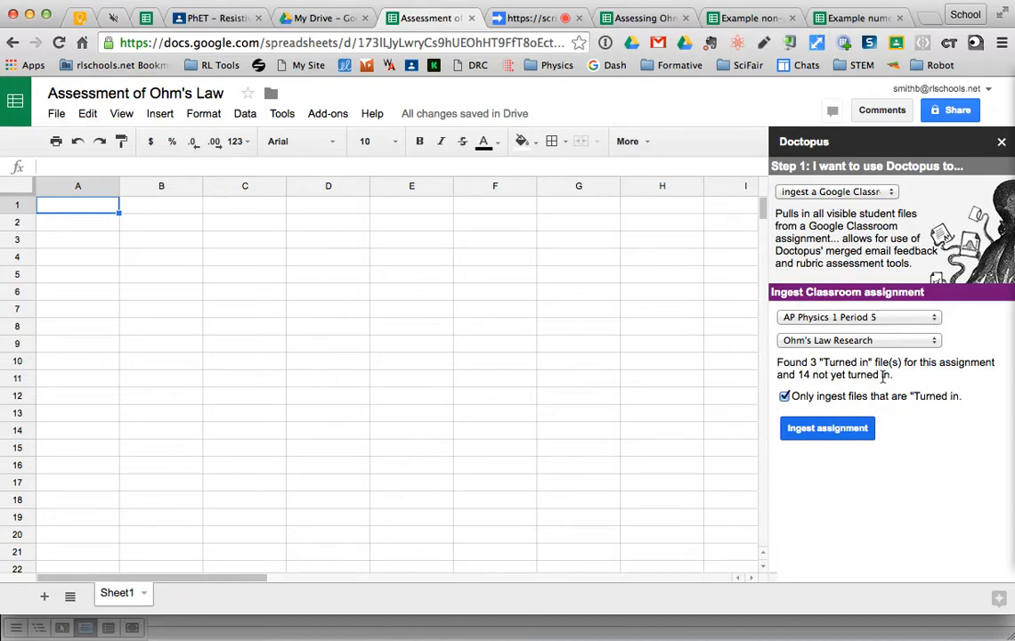
{"action": "left_click", "coordinate": [829, 428]}
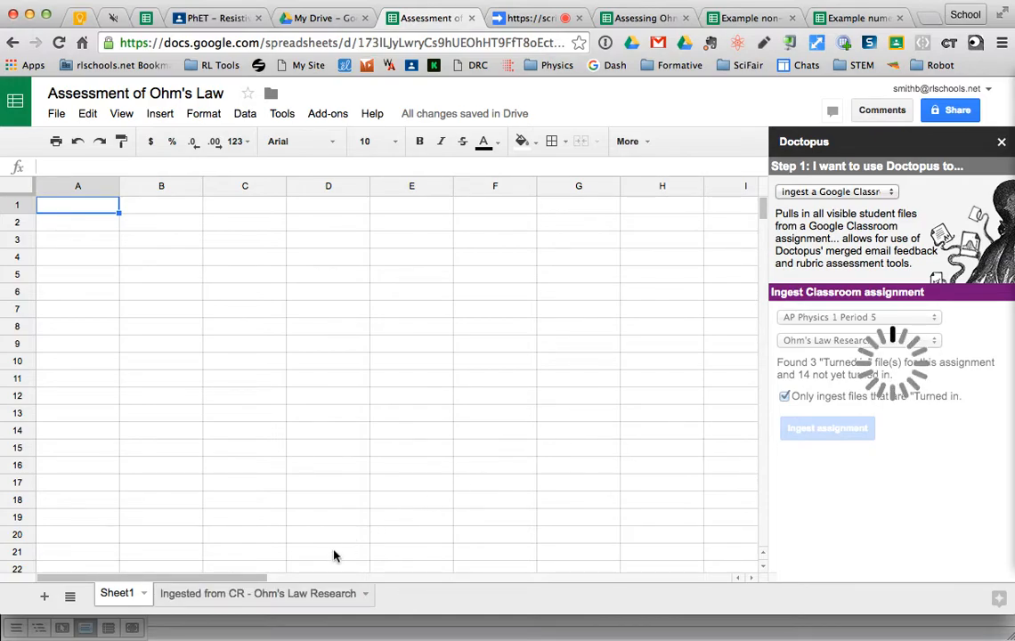
- Open the Ingested from CR - Ohm's Law Research sheet and look over its student, file link and grade columns
{"action": "left_click", "coordinate": [200, 604]}
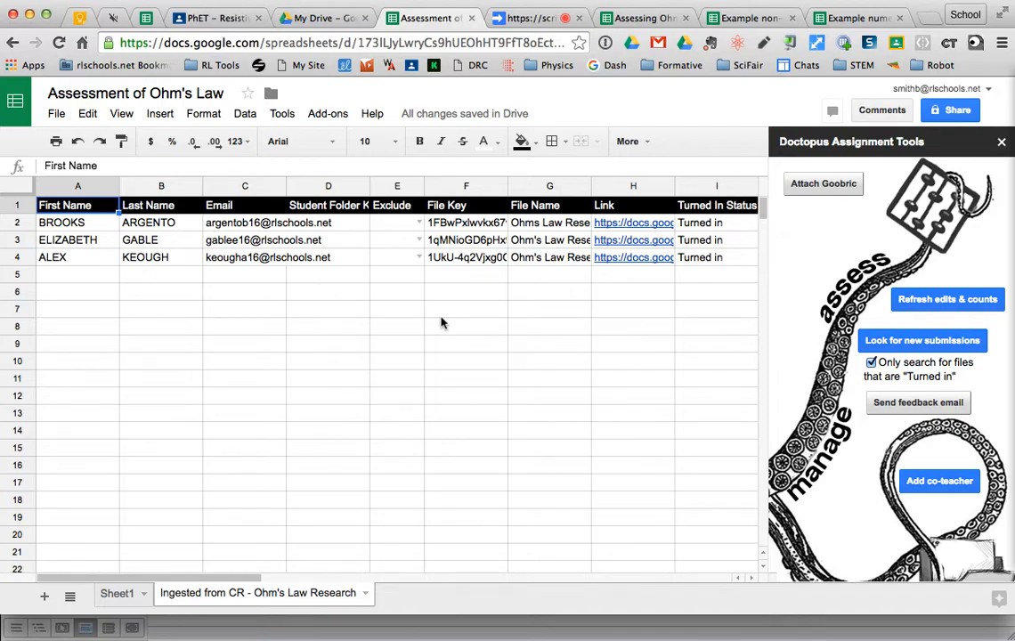
{"action": "scroll", "coordinate": [465, 325], "scroll_direction": "right", "scroll_amount": 3}
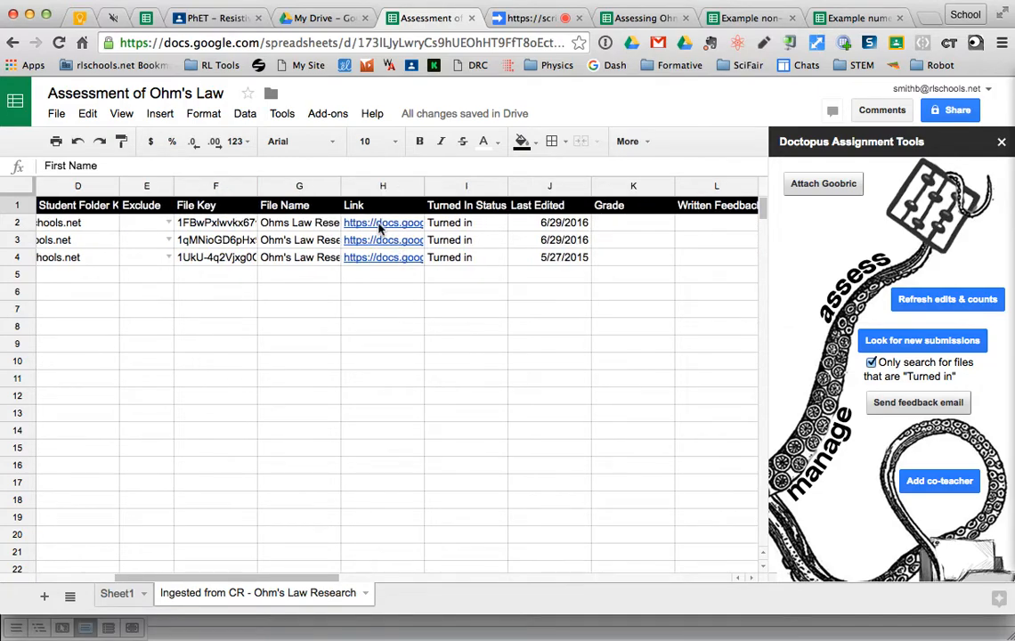
{"action": "mouse_move", "coordinate": [378, 230]}
{"action": "scroll", "coordinate": [354, 352], "scroll_direction": "left", "scroll_amount": 5}
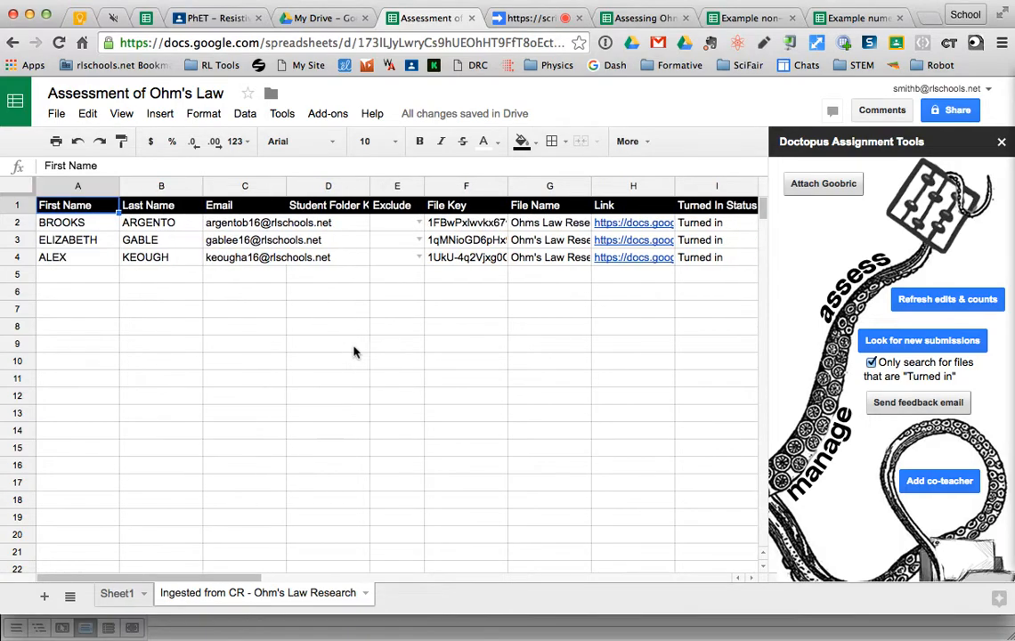
- Start attaching a Goobric and look through the Libraries and My Drive rubric sources, cancelling the spreadsheet picker
{"action": "left_click", "coordinate": [824, 185]}
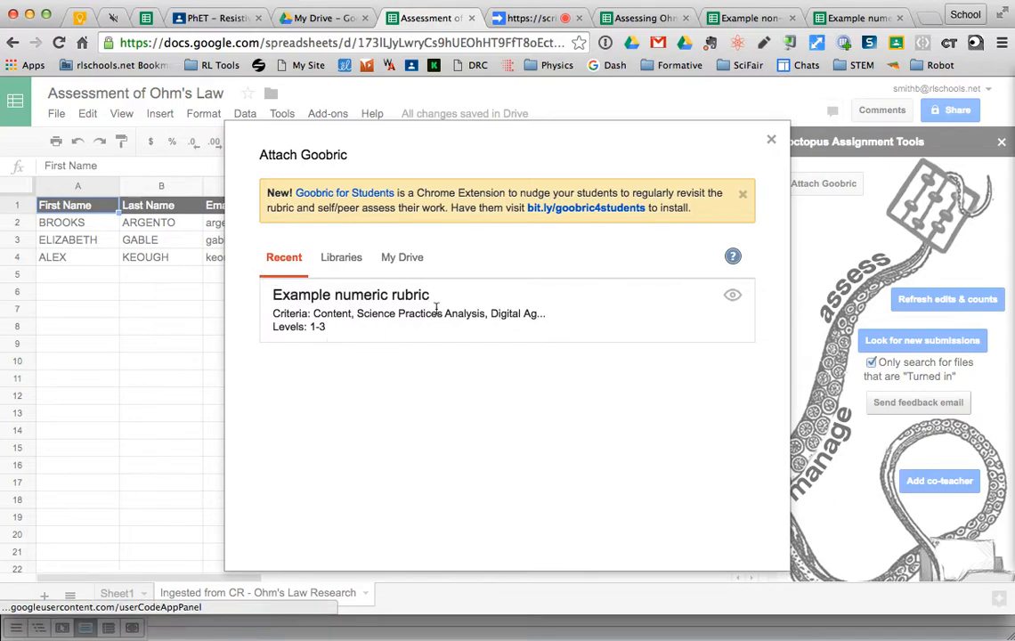
{"action": "left_click", "coordinate": [346, 262]}
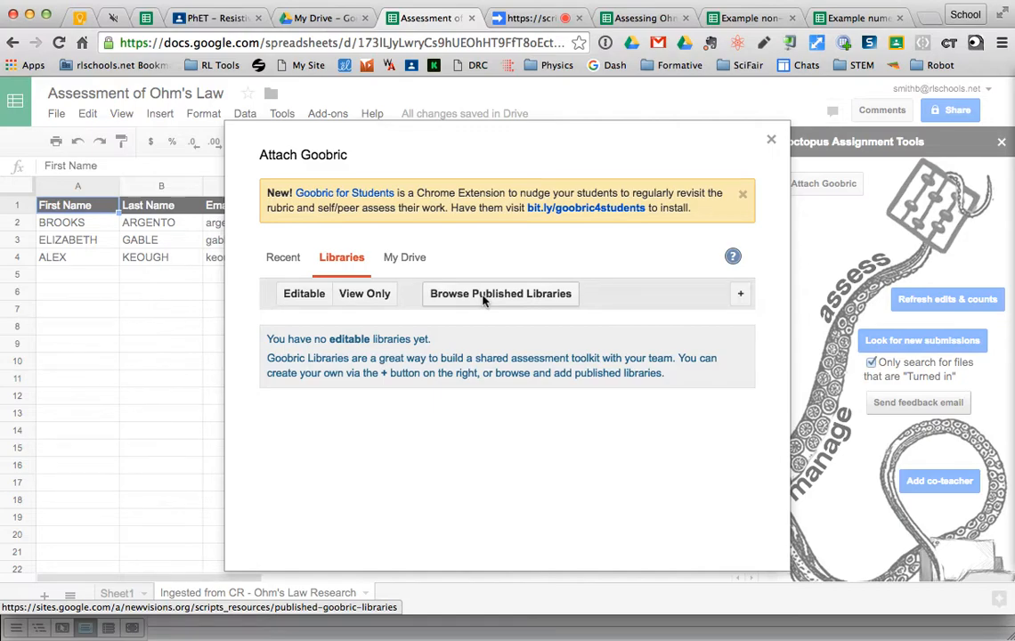
{"action": "left_click", "coordinate": [399, 260]}
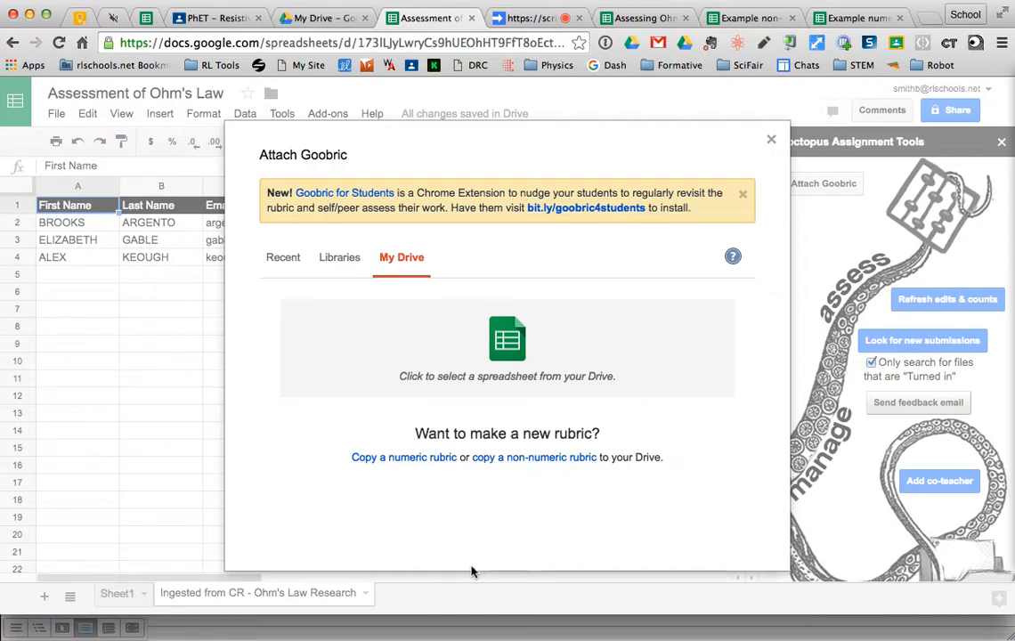
{"action": "left_click", "coordinate": [499, 347]}
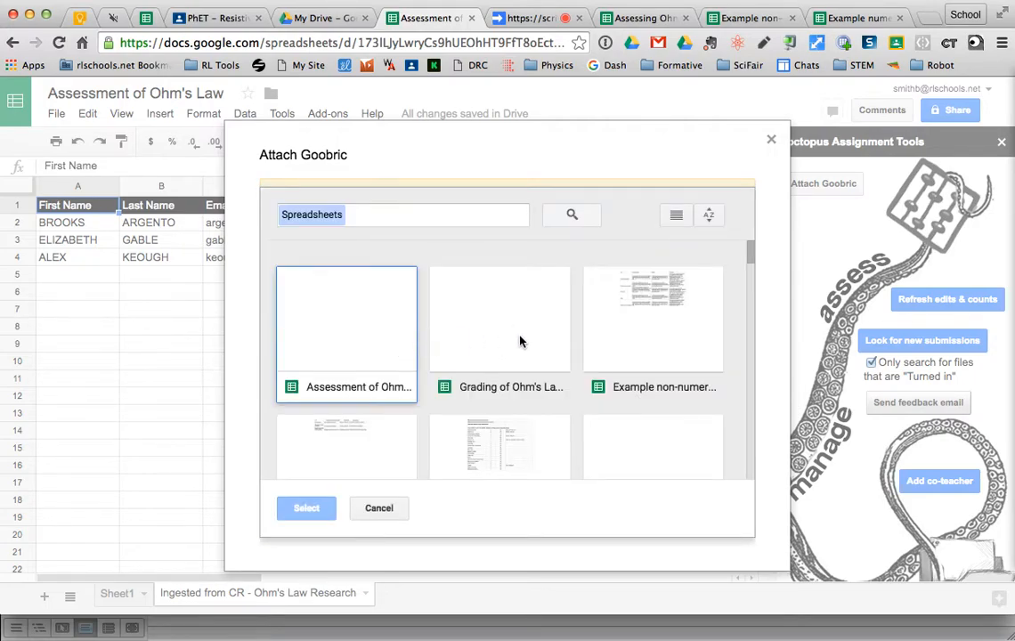
{"action": "scroll", "coordinate": [589, 335], "scroll_direction": "down", "scroll_amount": 3}
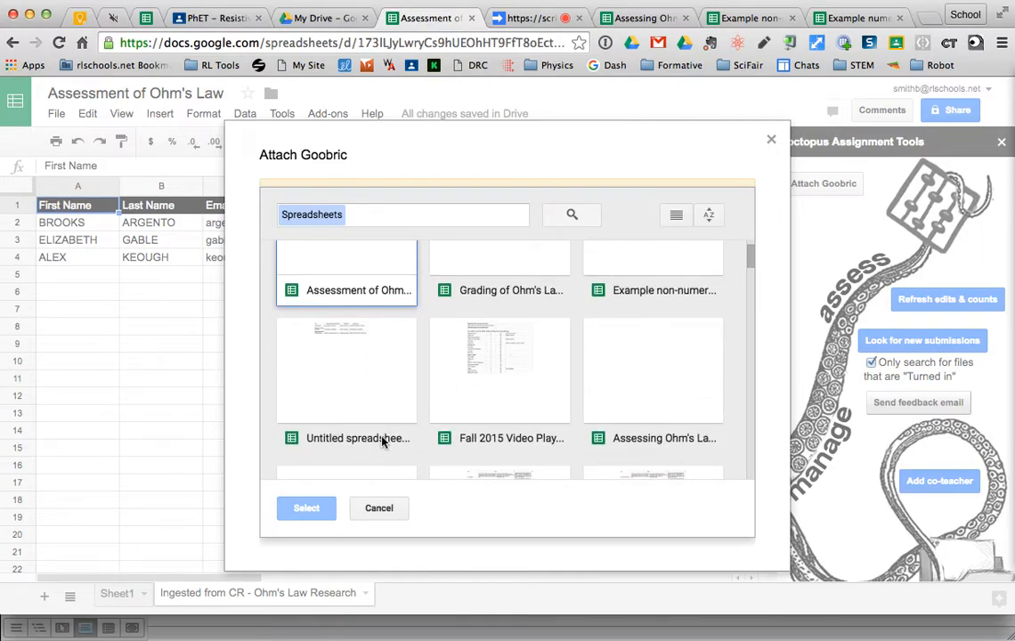
{"action": "left_click", "coordinate": [384, 507]}
- Attach the recent Example numeric rubric with student viewing, self/peer assessment and email notification enabled
{"action": "left_click", "coordinate": [285, 255]}
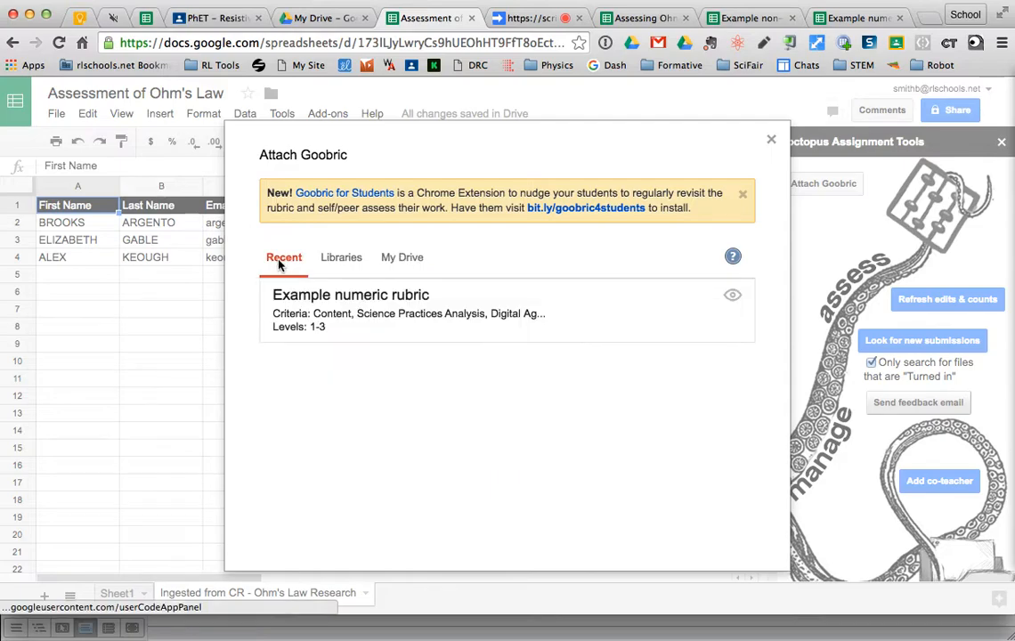
{"action": "left_click", "coordinate": [414, 294]}
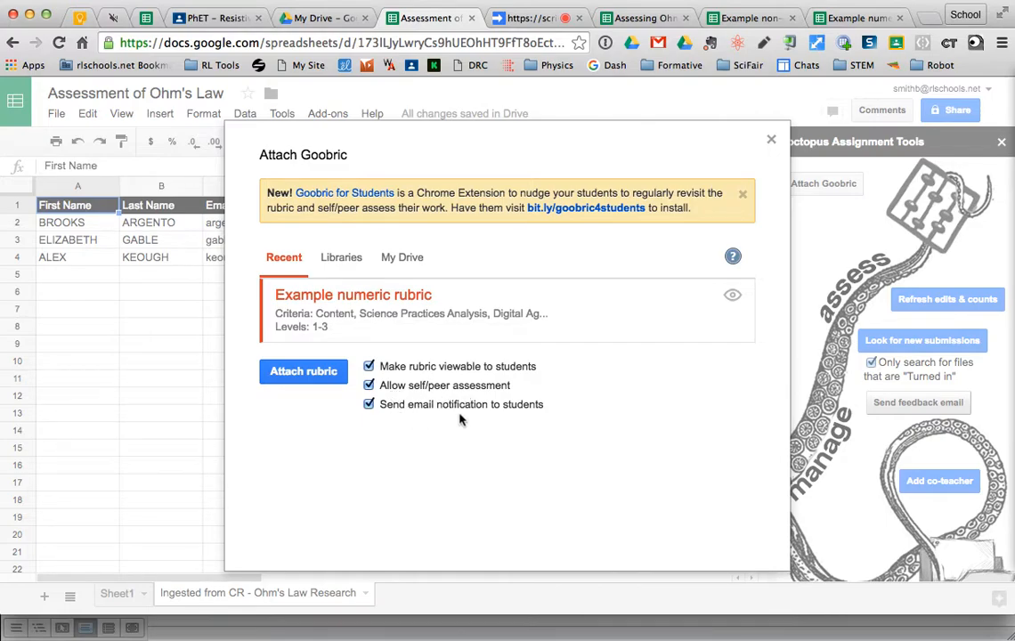
{"action": "left_click", "coordinate": [300, 373]}
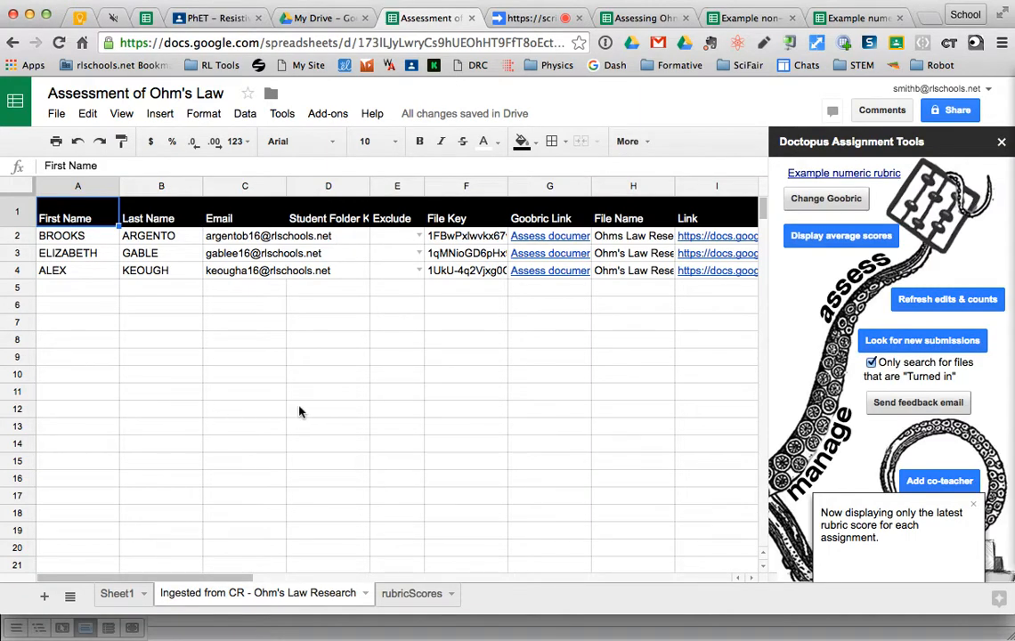
- Look over the rubricScores sheet, and examine the Goobric and document link columns of the ingested sheet
{"action": "left_click", "coordinate": [409, 597]}
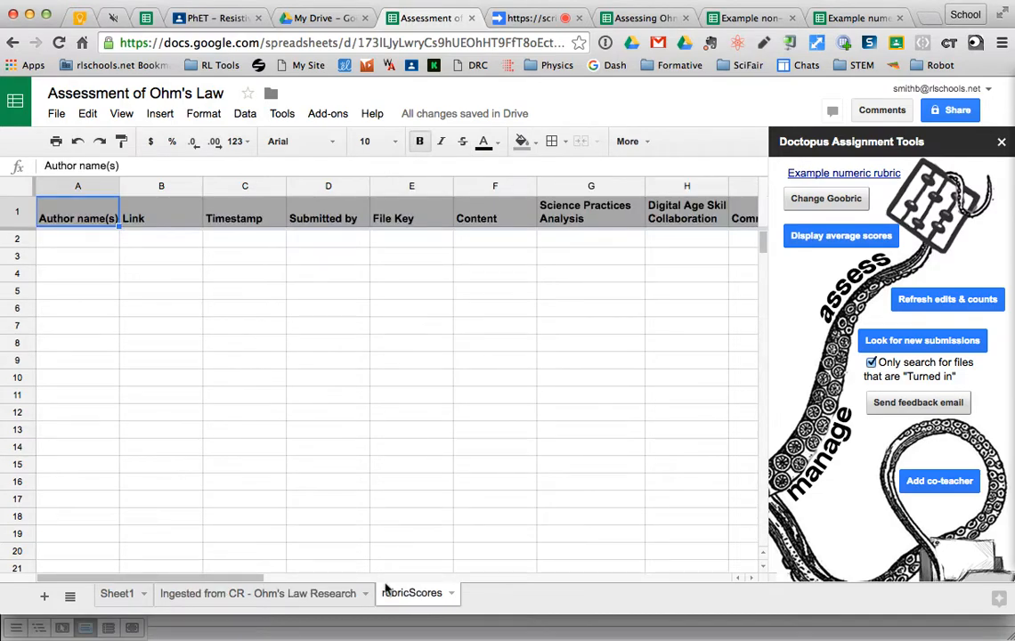
{"action": "left_click", "coordinate": [316, 595]}
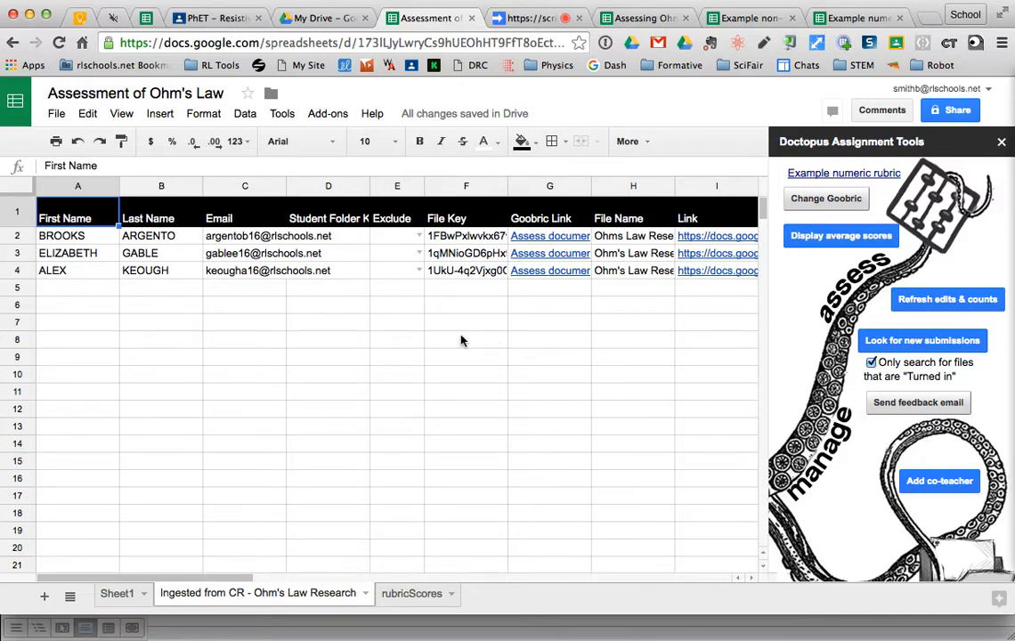
{"action": "mouse_move", "coordinate": [561, 241]}
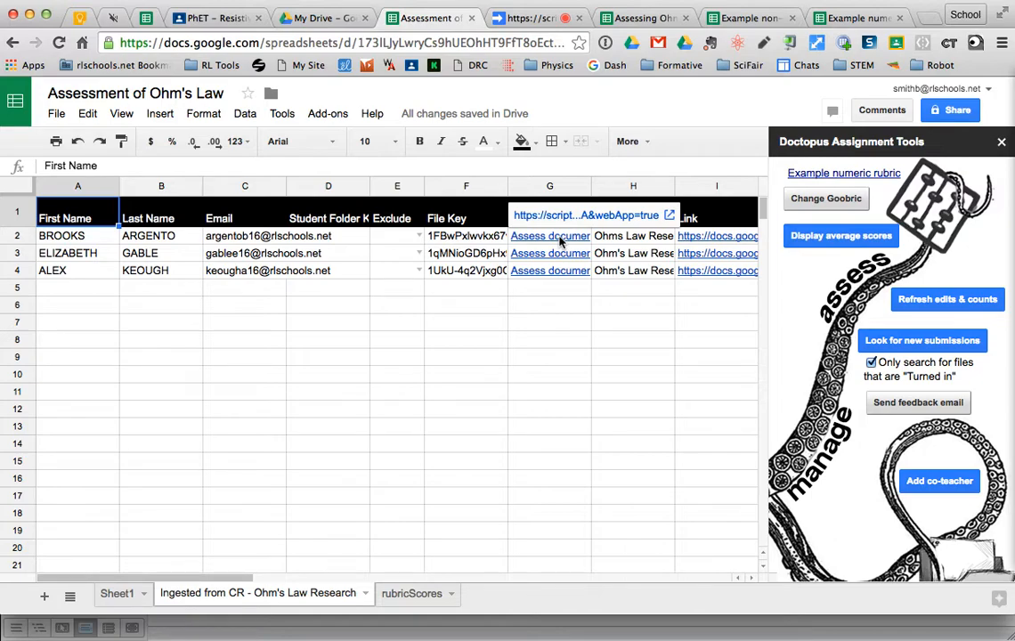
{"action": "scroll", "coordinate": [536, 366], "scroll_direction": "right", "scroll_amount": 5}
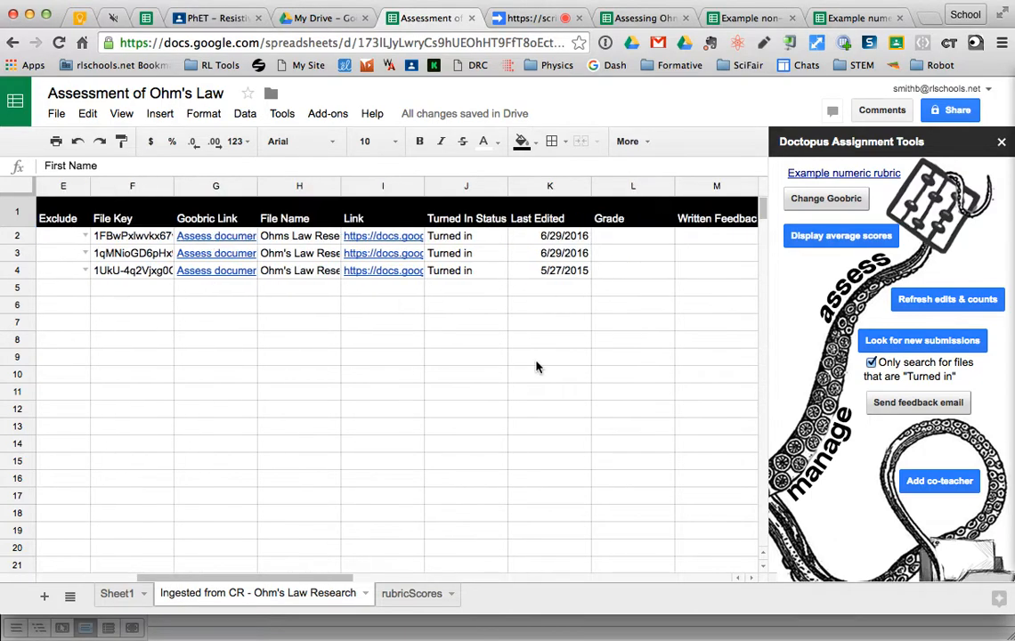
{"action": "scroll", "coordinate": [540, 365], "scroll_direction": "left", "scroll_amount": 2}
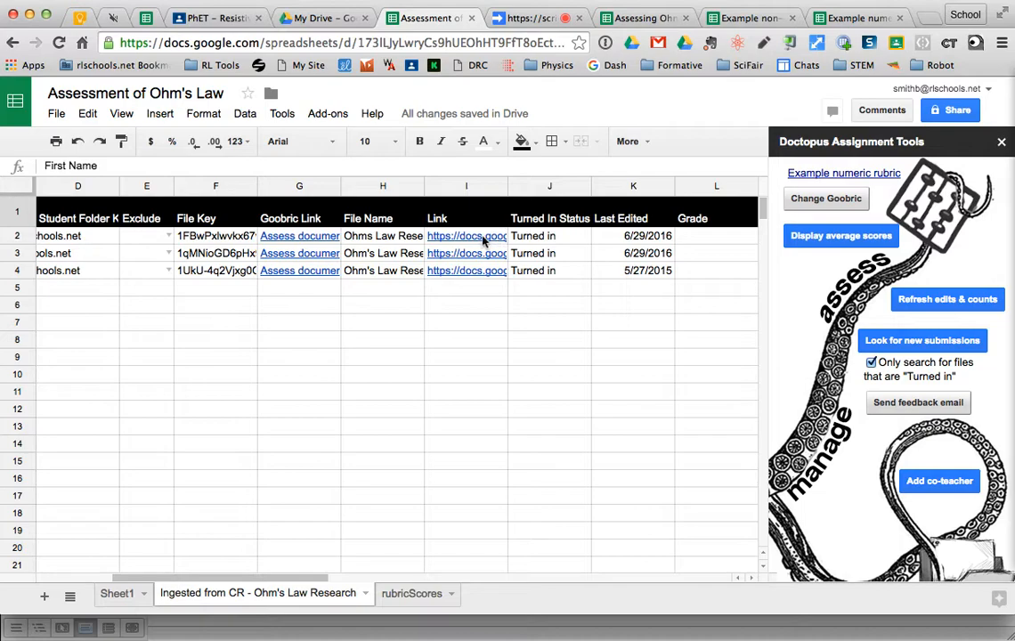
{"action": "mouse_move", "coordinate": [471, 245]}
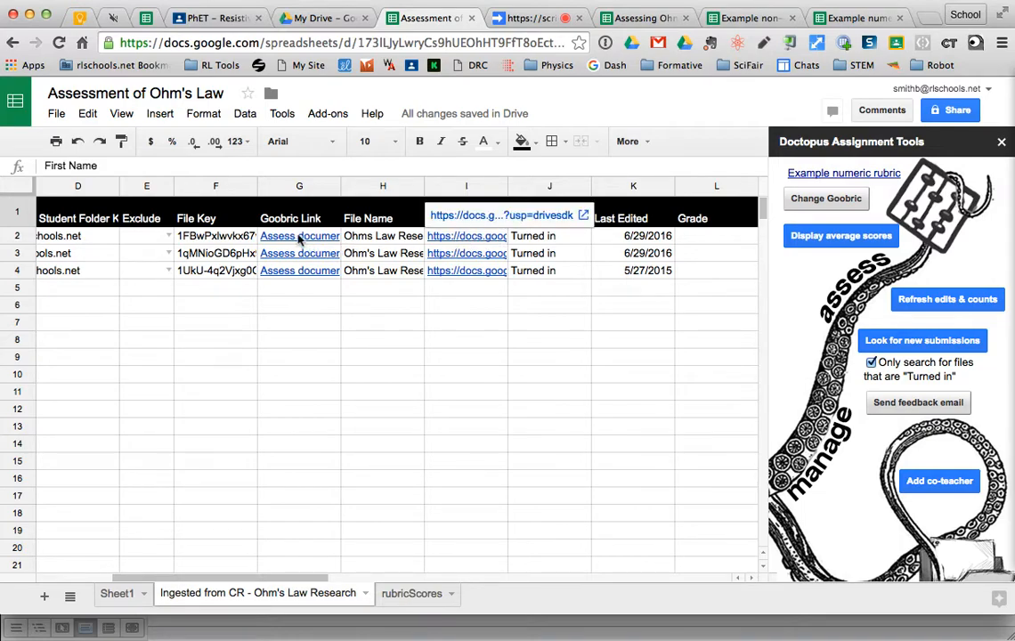
- Open the first student's submission in Goobric through its Assess document link and read through the document
{"action": "mouse_move", "coordinate": [299, 238]}
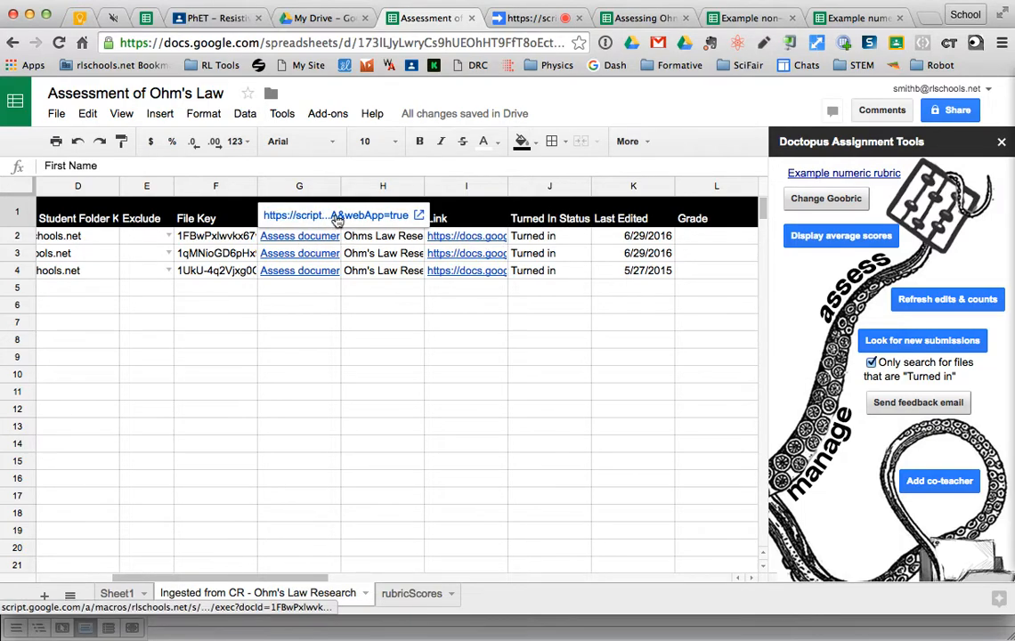
{"action": "left_click", "coordinate": [336, 218]}
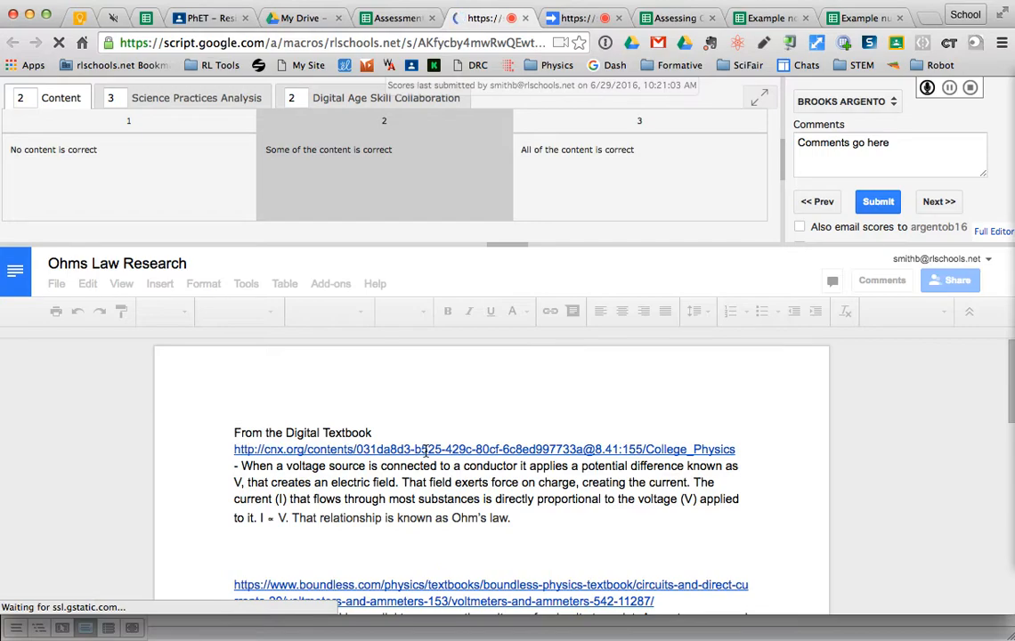
{"action": "scroll", "coordinate": [427, 452], "scroll_direction": "down", "scroll_amount": 4}
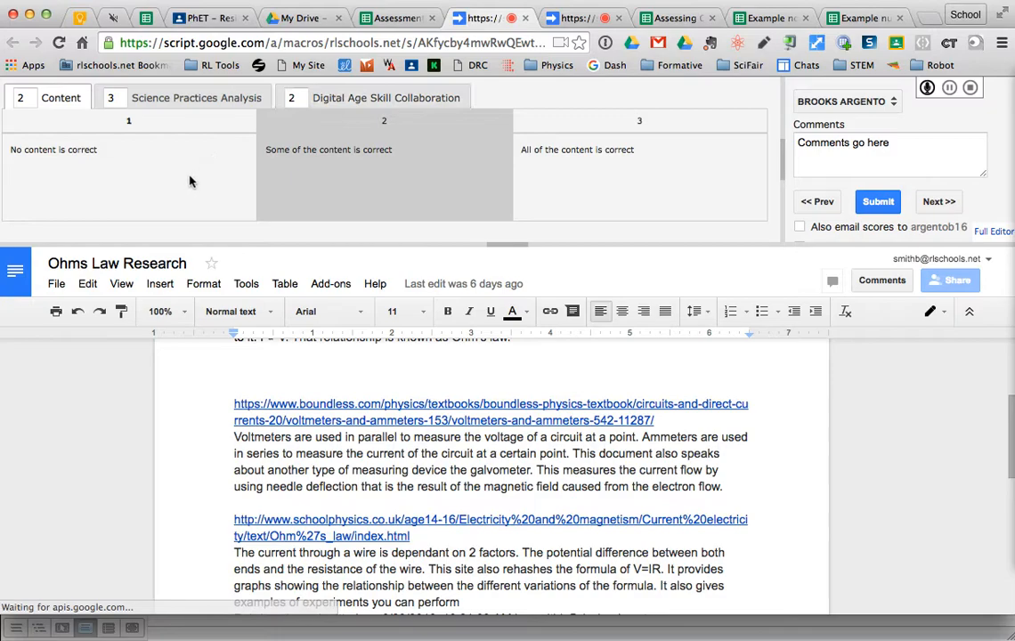
{"action": "scroll", "coordinate": [538, 394], "scroll_direction": "down", "scroll_amount": 1}
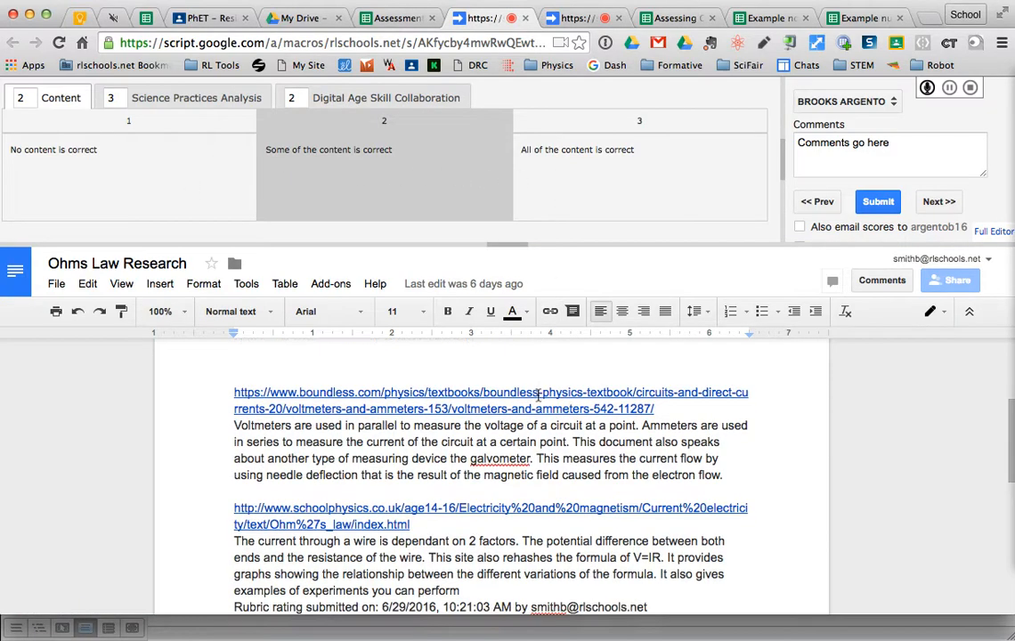
{"action": "scroll", "coordinate": [538, 395], "scroll_direction": "down", "scroll_amount": 2}
- Score the third student's document 2 for Content, 3 for Science Practices Analysis and 1 for Digital Age Skill Collaboration, and submit the scores
{"action": "left_click", "coordinate": [944, 203]}
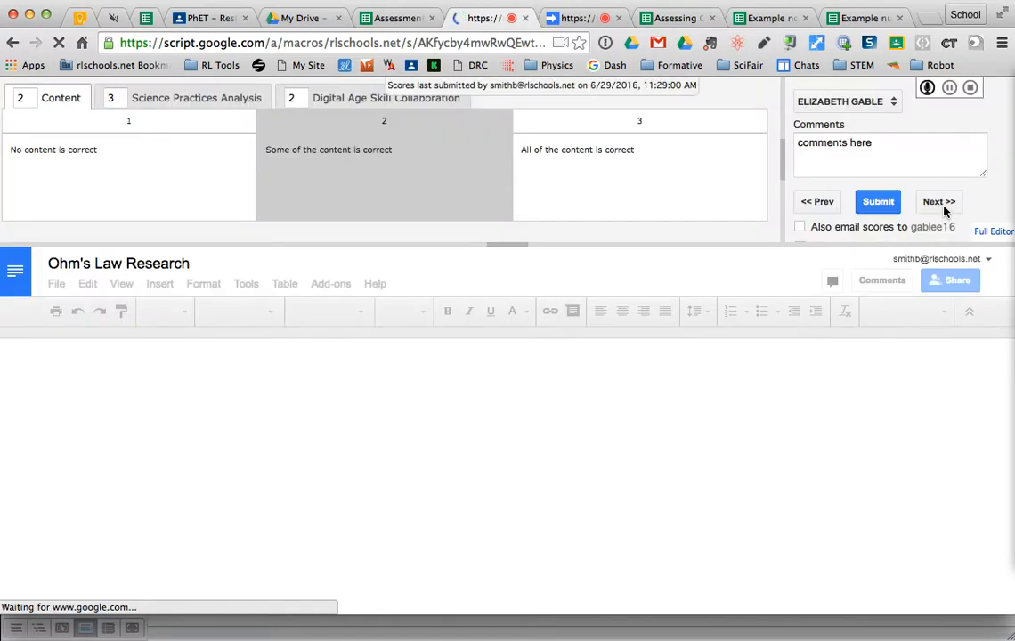
{"action": "left_click", "coordinate": [941, 204]}
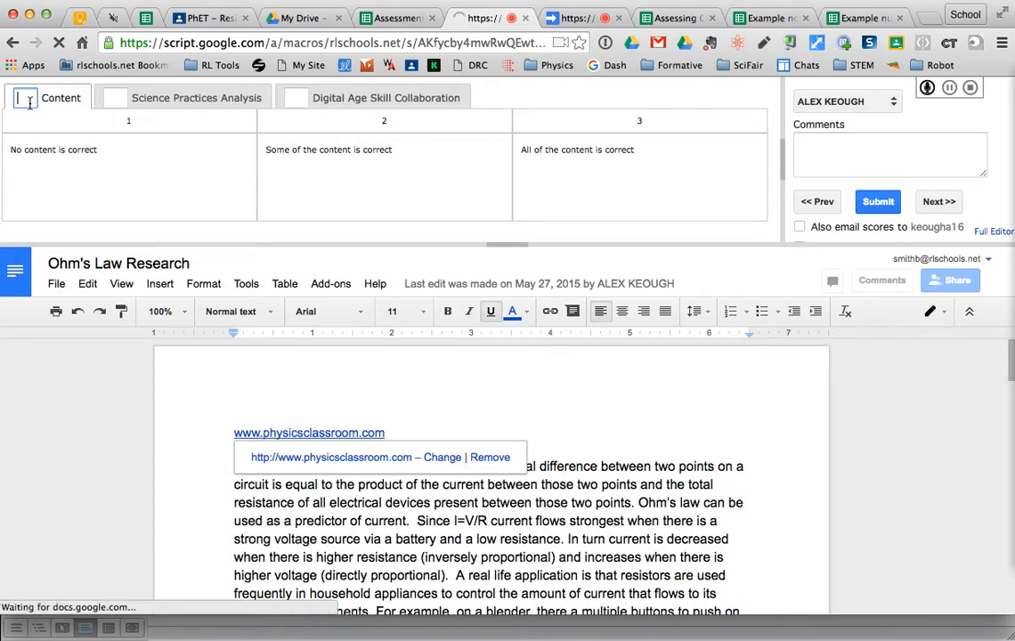
{"action": "type", "text": "2"}
{"action": "key", "text": "Tab"}
{"action": "type", "text": "3"}
{"action": "key", "text": "Tab"}
{"action": "type", "text": "1"}
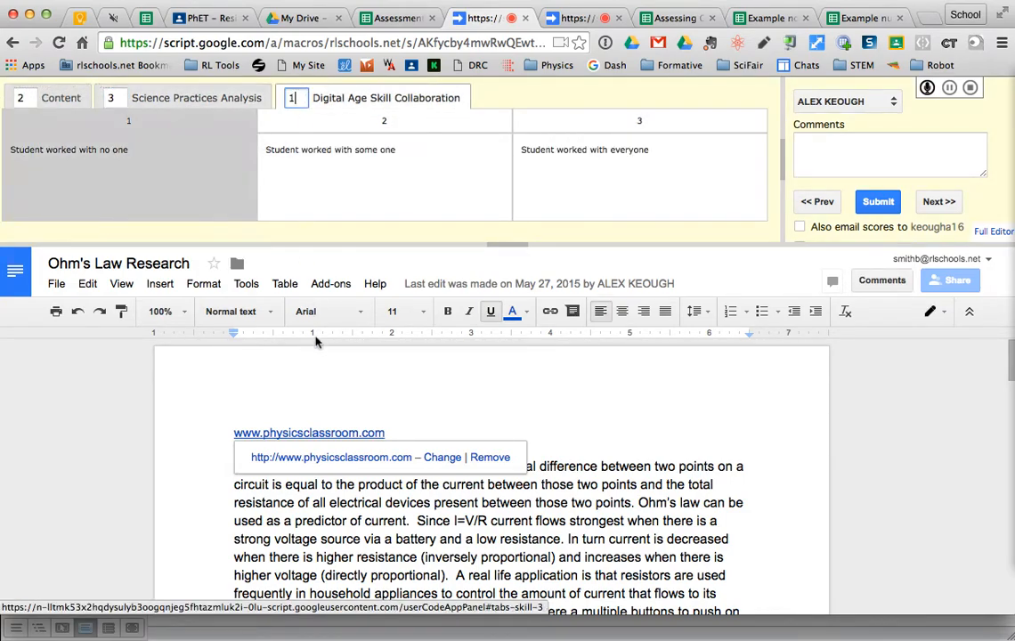
{"action": "scroll", "coordinate": [609, 473], "scroll_direction": "down", "scroll_amount": 5}
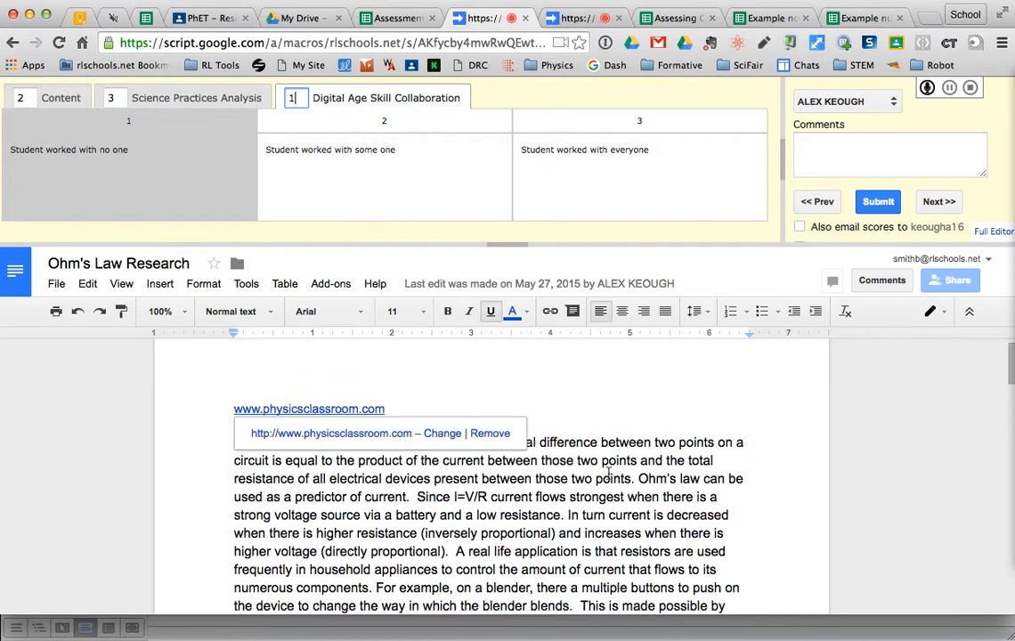
{"action": "scroll", "coordinate": [609, 472], "scroll_direction": "down", "scroll_amount": 10}
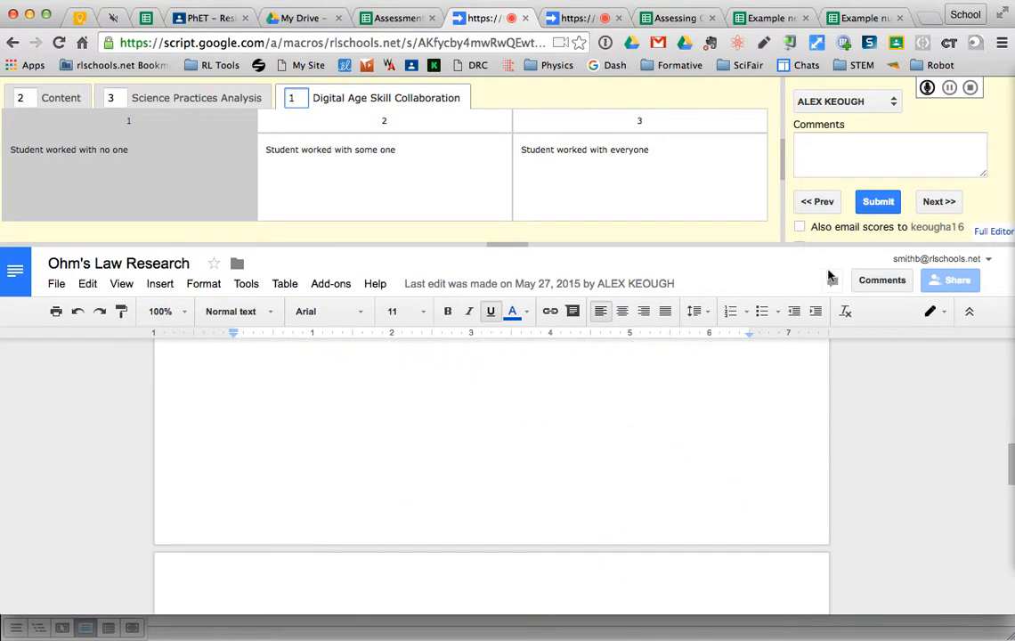
{"action": "left_click", "coordinate": [877, 201]}
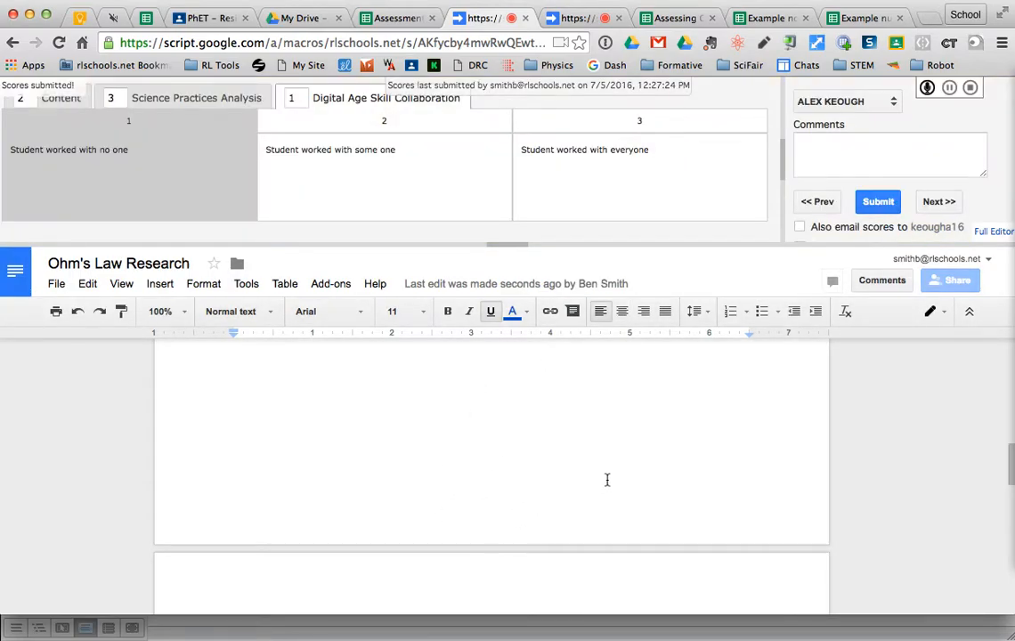
- Review the rubric table at the end of the student's document, and check the rubricScores sheet of Assessment of Ohm's Law
{"action": "scroll", "coordinate": [607, 480], "scroll_direction": "down", "scroll_amount": 10}
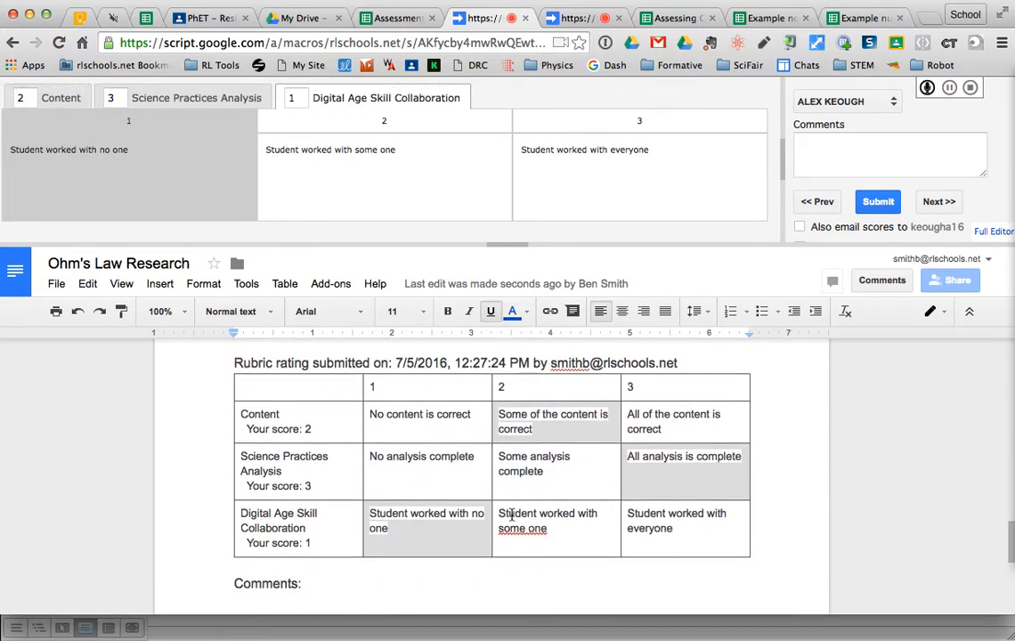
{"action": "scroll", "coordinate": [506, 512], "scroll_direction": "down", "scroll_amount": 3}
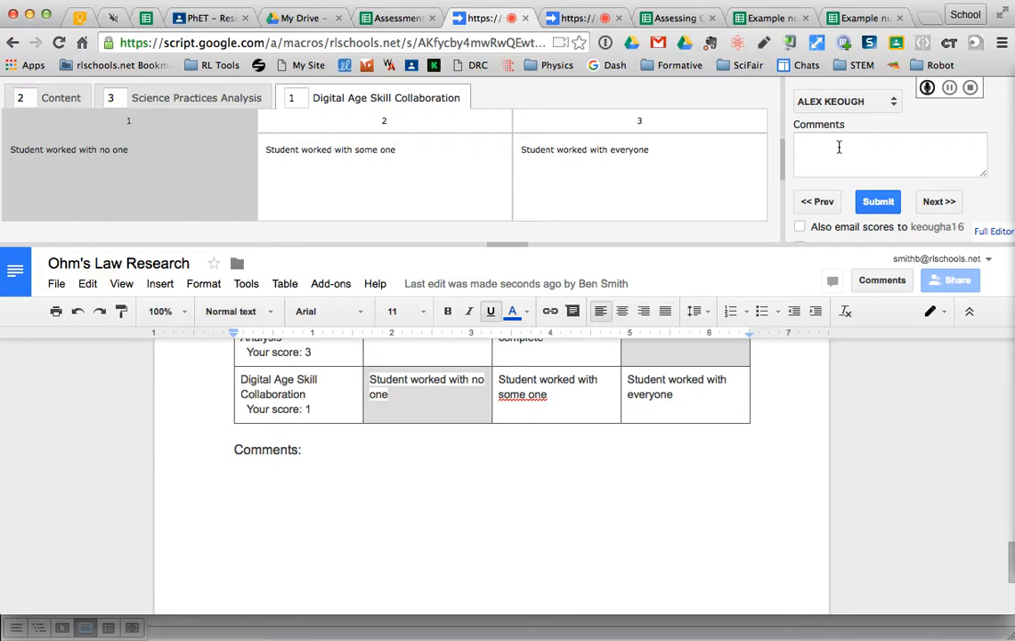
{"action": "left_click", "coordinate": [398, 19]}
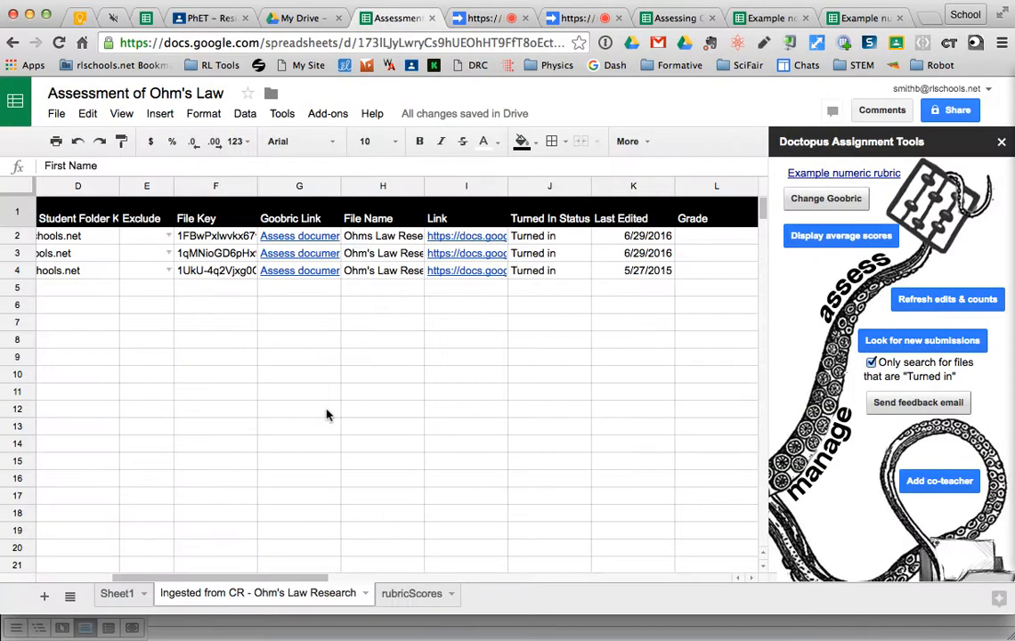
{"action": "left_click", "coordinate": [409, 594]}
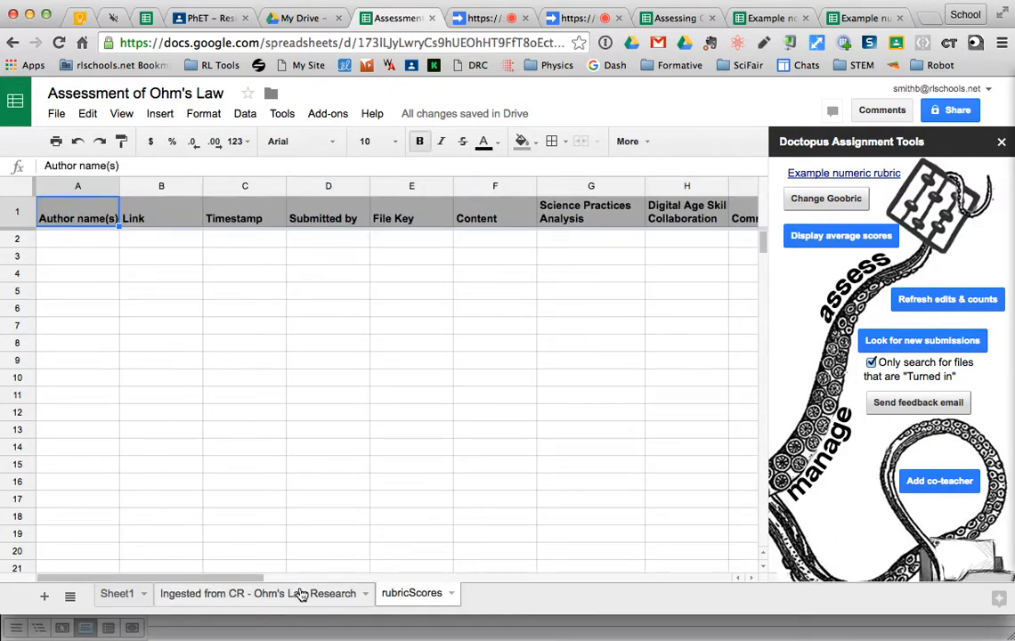
{"action": "scroll", "coordinate": [519, 416], "scroll_direction": "right", "scroll_amount": 9}
{"action": "scroll", "coordinate": [519, 415], "scroll_direction": "left", "scroll_amount": 9}
{"action": "left_click", "coordinate": [297, 594]}
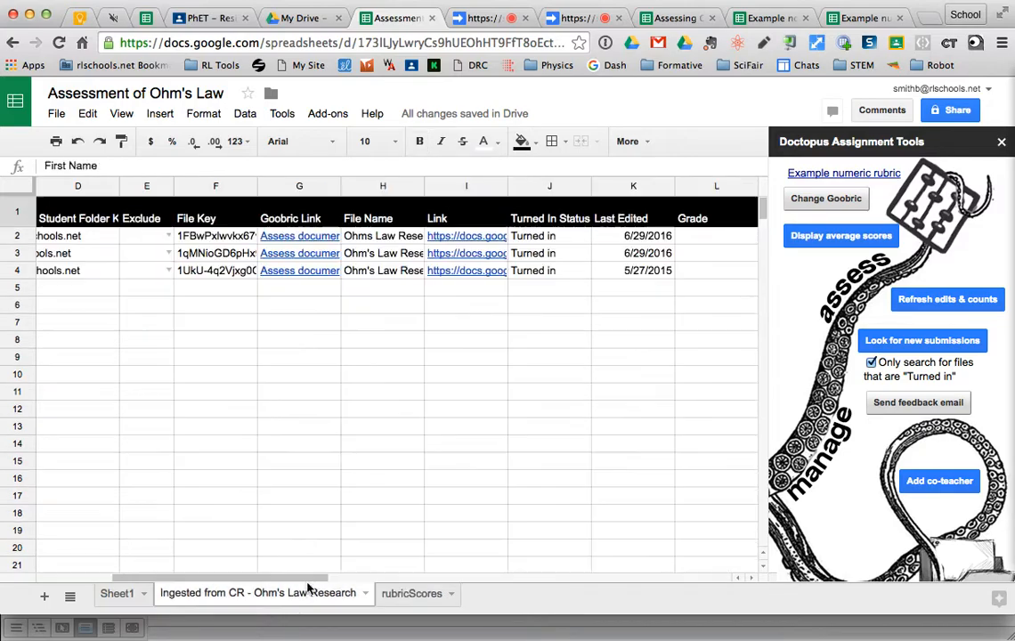
- View the recorded scores in the Assessing Ohm's Law spreadsheet, and look at the second student's document in the other Goobric window
{"action": "left_click", "coordinate": [680, 18]}
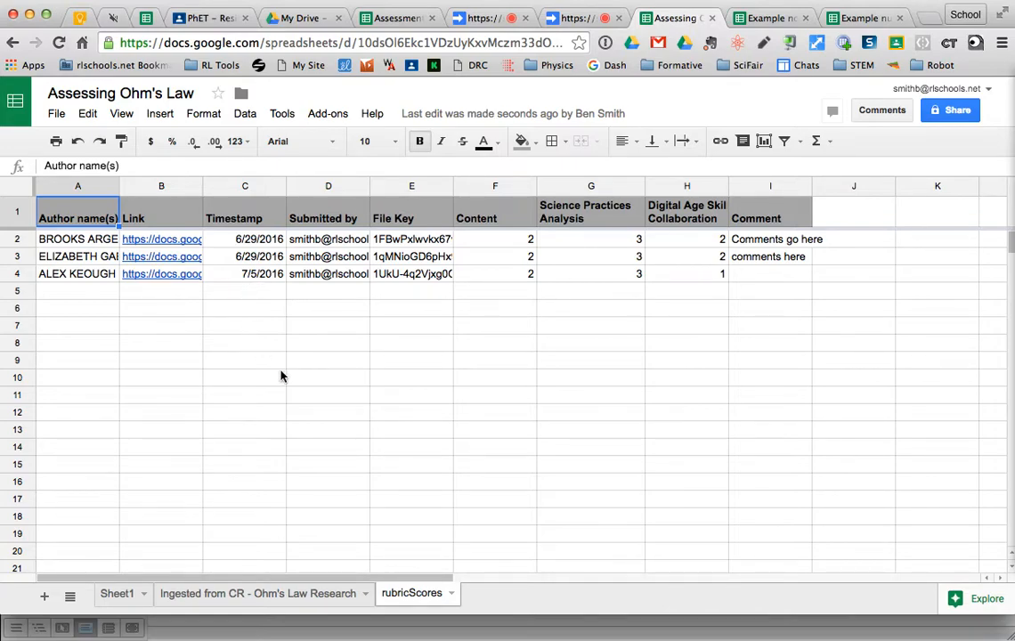
{"action": "left_click", "coordinate": [580, 20]}
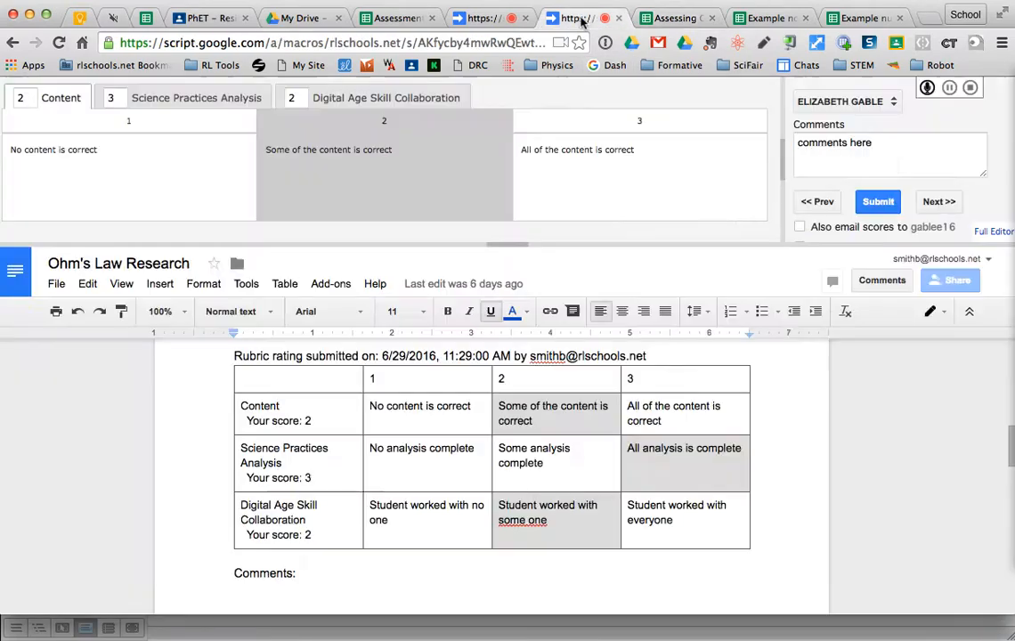
{"action": "scroll", "coordinate": [426, 420], "scroll_direction": "up", "scroll_amount": 10}
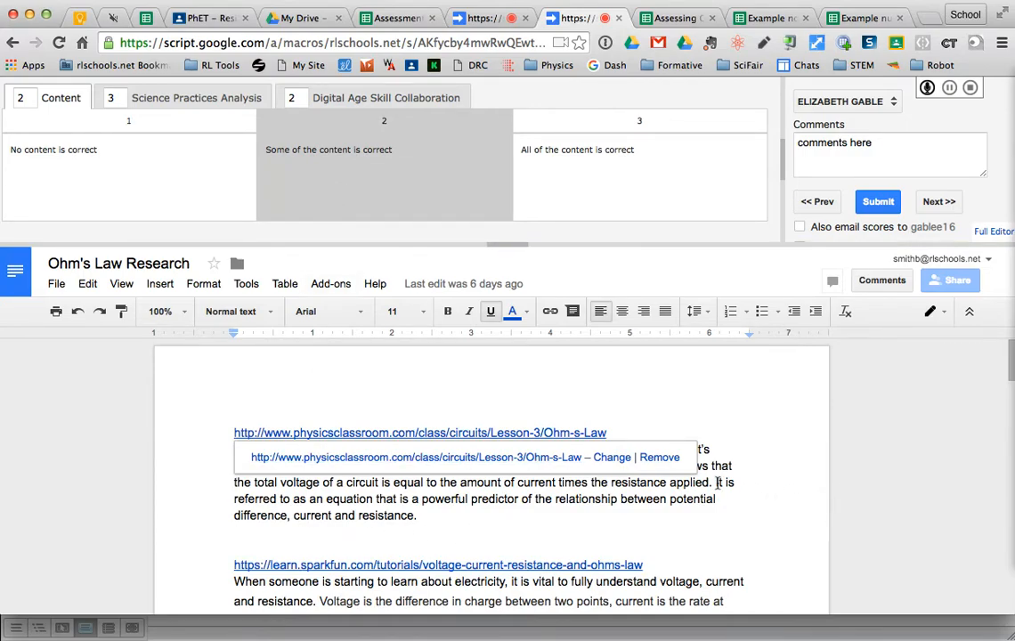
{"action": "scroll", "coordinate": [717, 485], "scroll_direction": "down", "scroll_amount": 3}
{"action": "scroll", "coordinate": [717, 485], "scroll_direction": "up", "scroll_amount": 3}
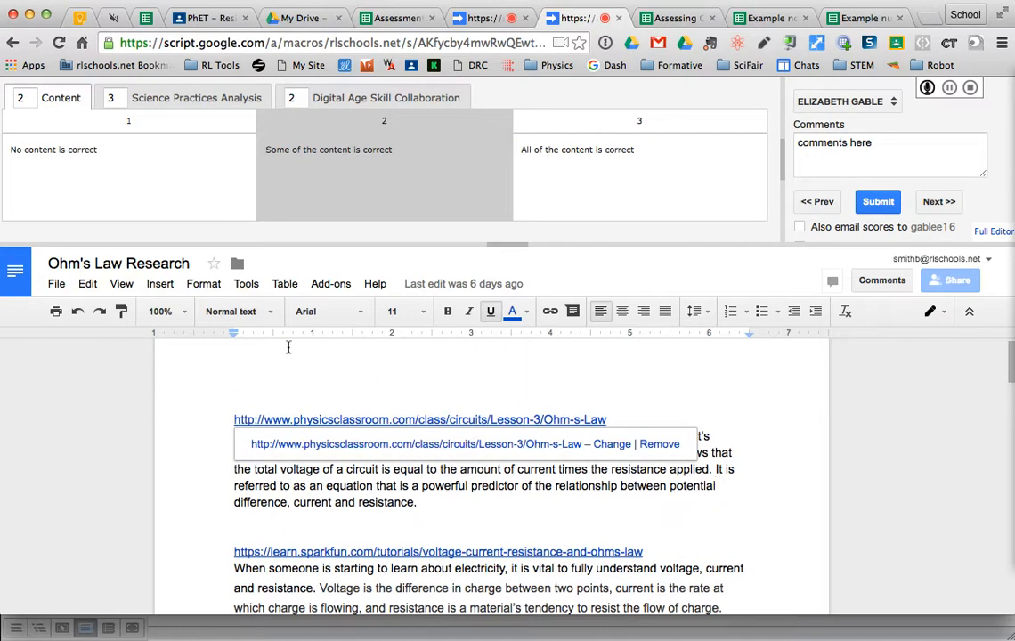
{"action": "left_click", "coordinate": [160, 284]}
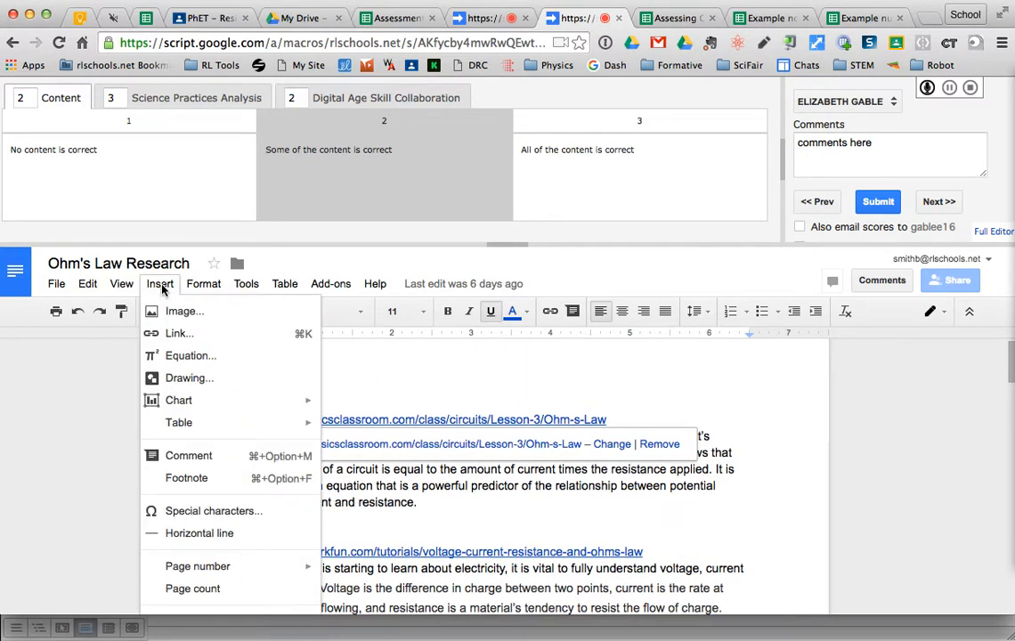
{"action": "left_click", "coordinate": [553, 519]}
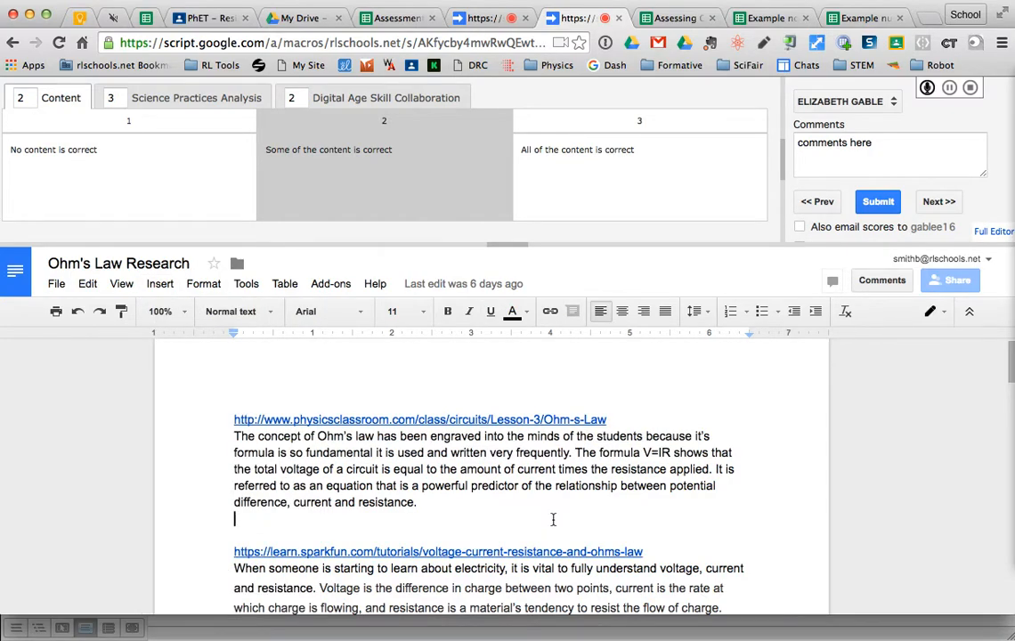
- Switch to QuickTime Player, quit it, and enter "Google Classroom -" as the file name for the unsaved screen recording
{"action": "key", "text": "super+Tab"}
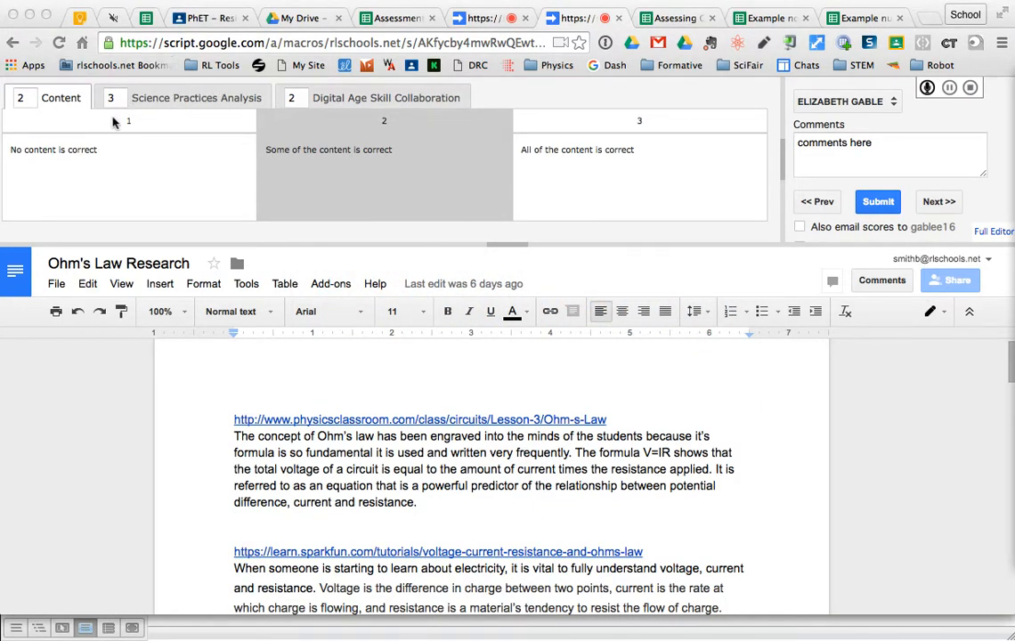
{"action": "key", "text": "super+q"}
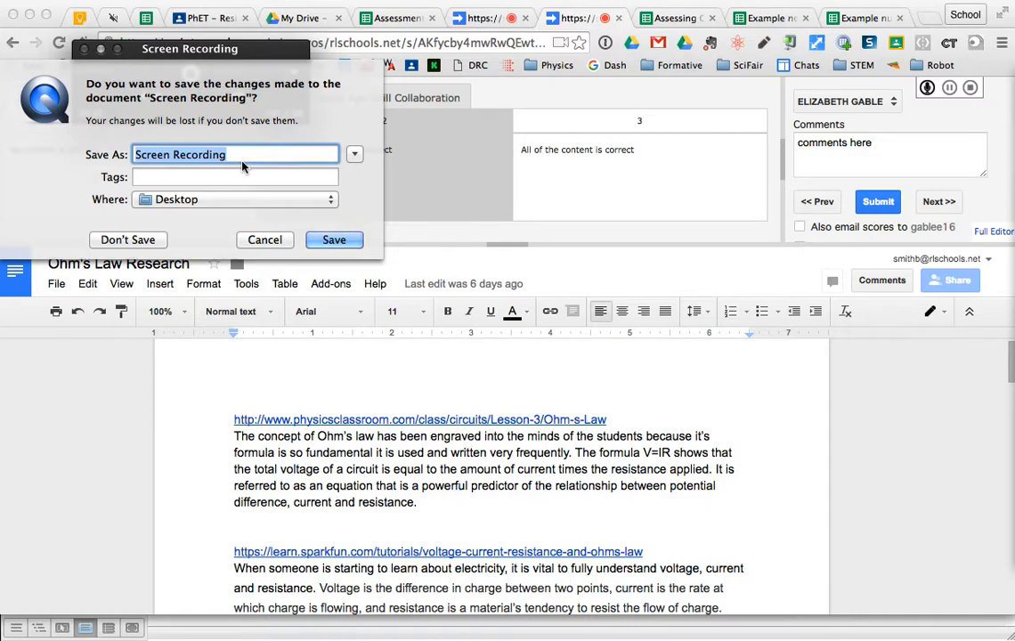
{"action": "type", "text": "C"}
{"action": "key", "text": "BackSpace"}
{"action": "type", "text": "Google D"}
{"action": "key", "text": "BackSpace"}
{"action": "type", "text": "Classroo"}
{"action": "type", "text": "m -"}
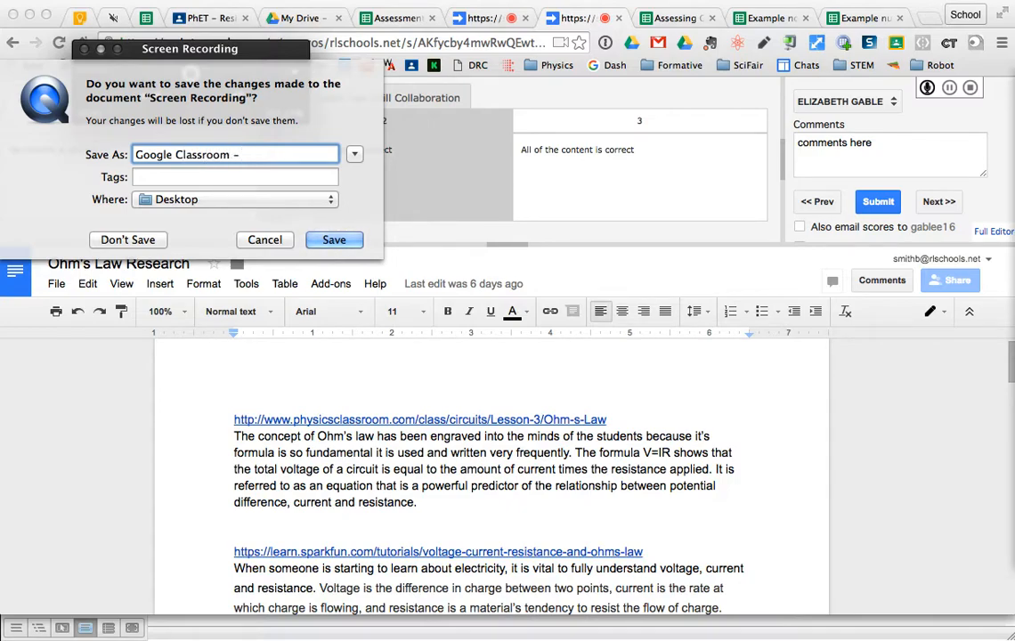